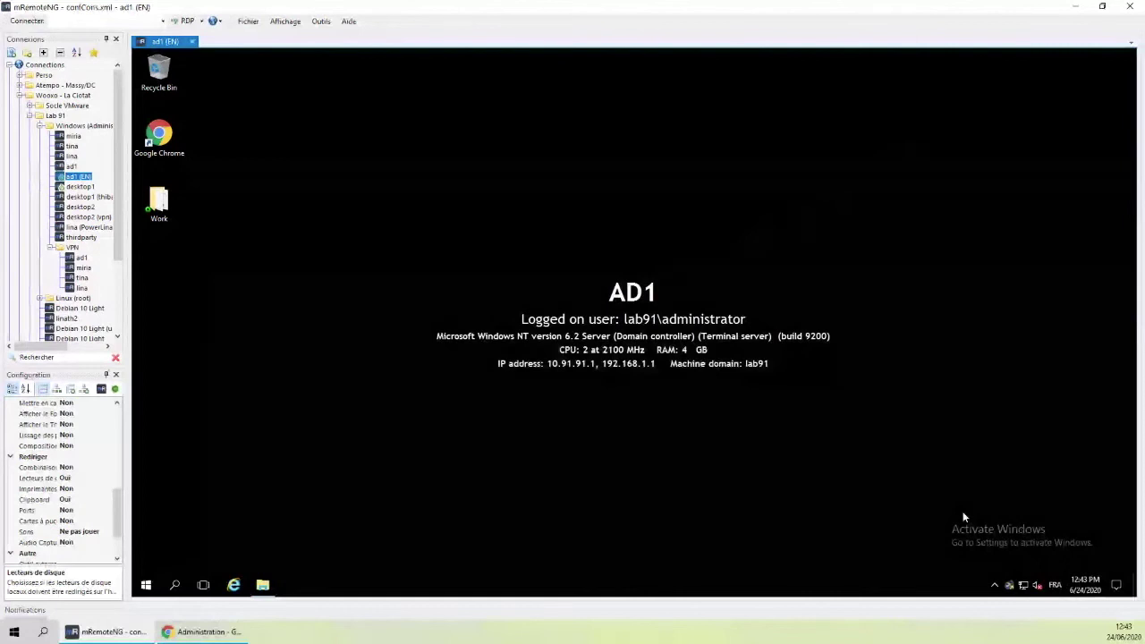
# Review the Atempo Live Navigator agent's protection options, folder and file rules, and the server rule for \**\Windows\
pyautogui.rightClick(1009, 584)
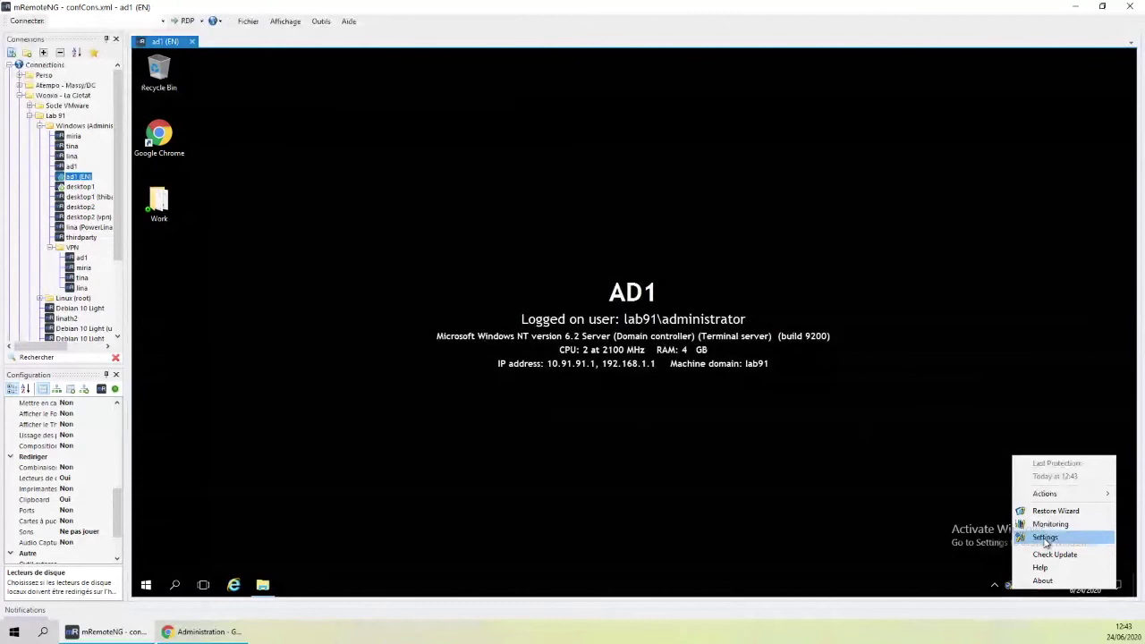
pyautogui.click(1044, 537)
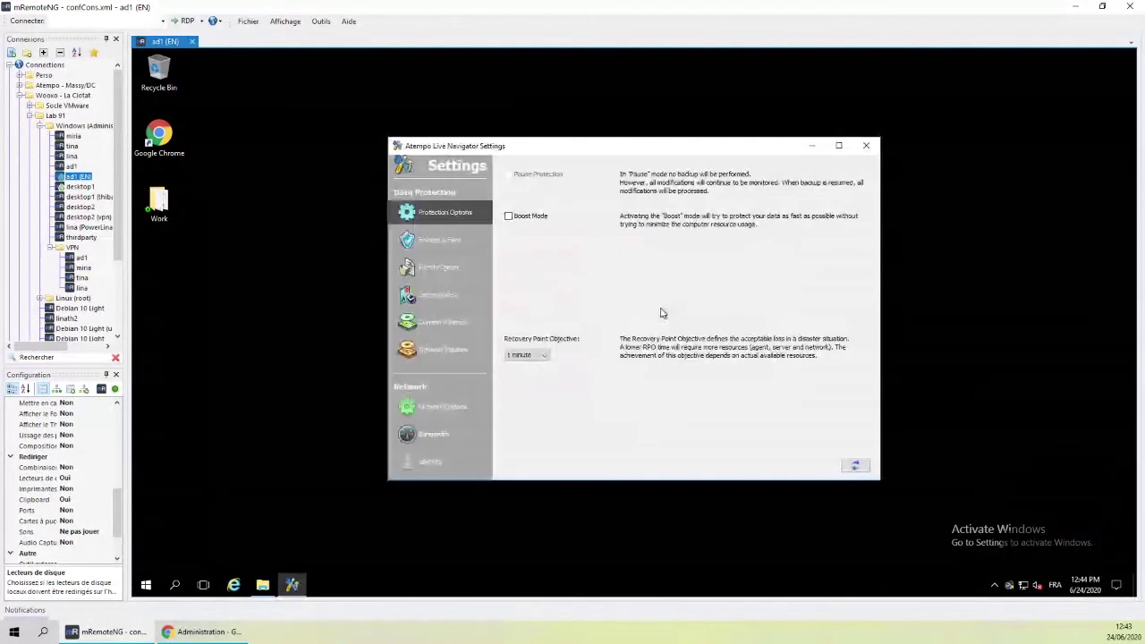
pyautogui.click(441, 240)
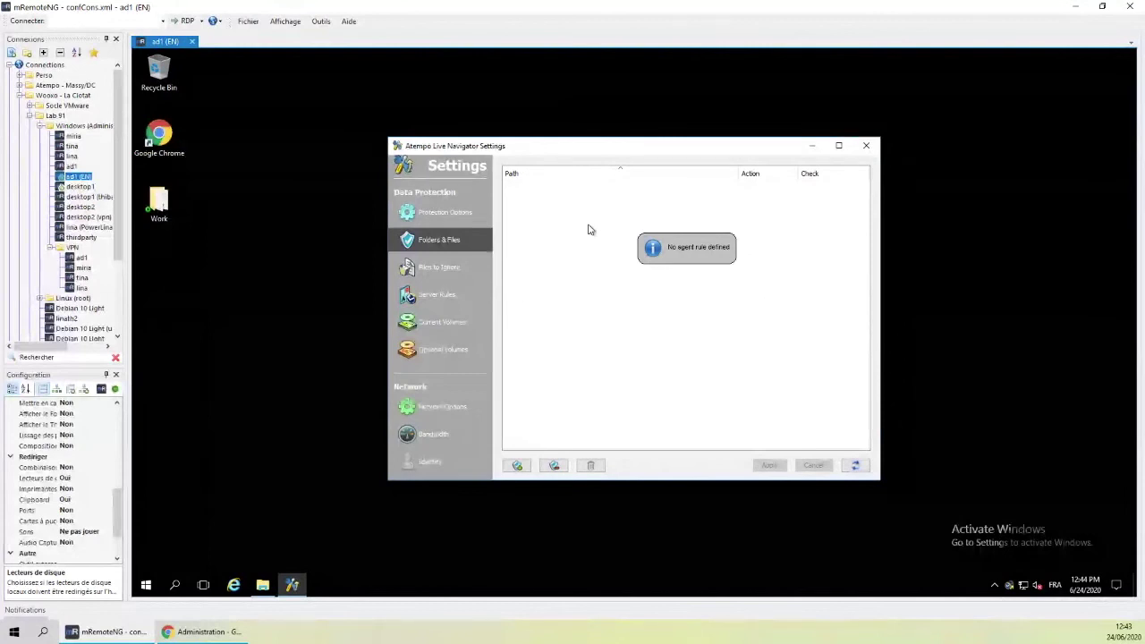
pyautogui.click(452, 296)
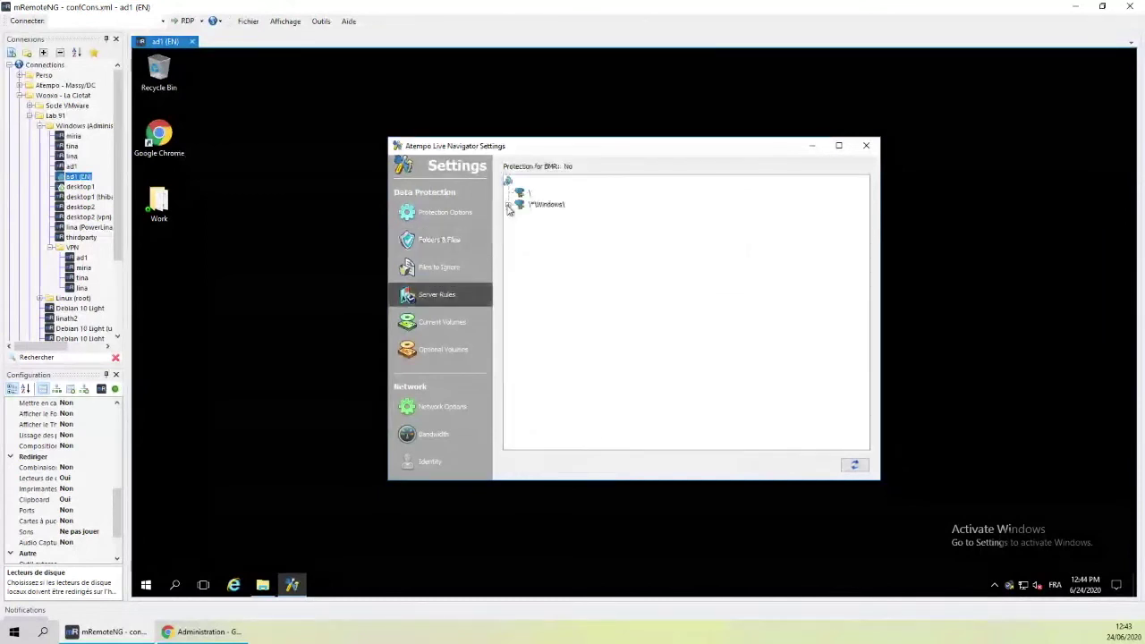
pyautogui.click(507, 204)
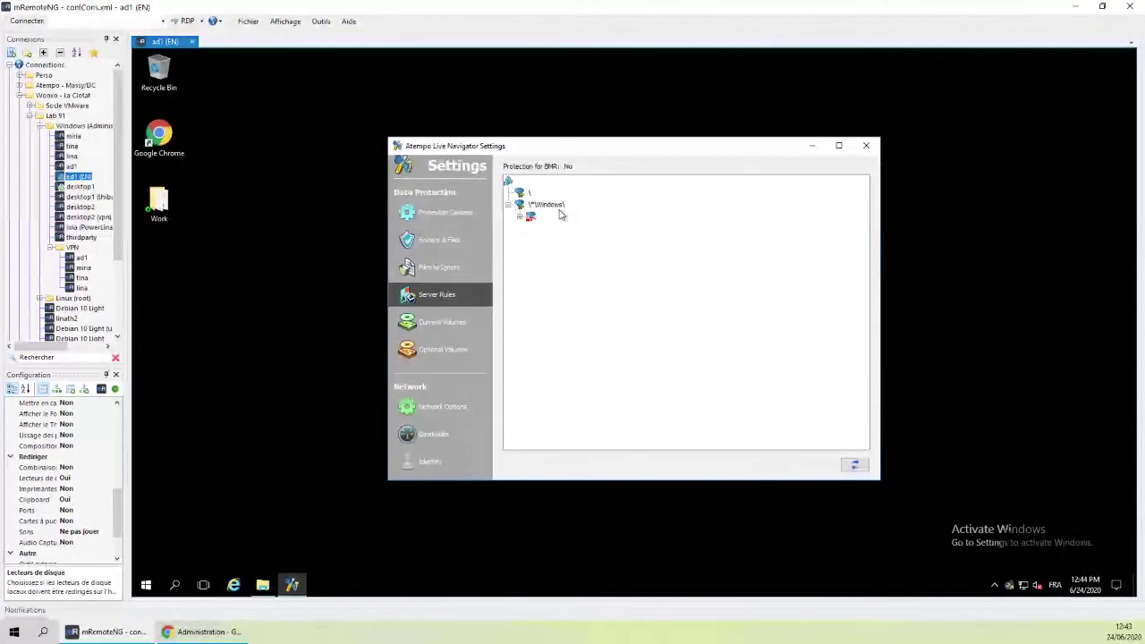
pyautogui.hotkey('alt', 'F4')
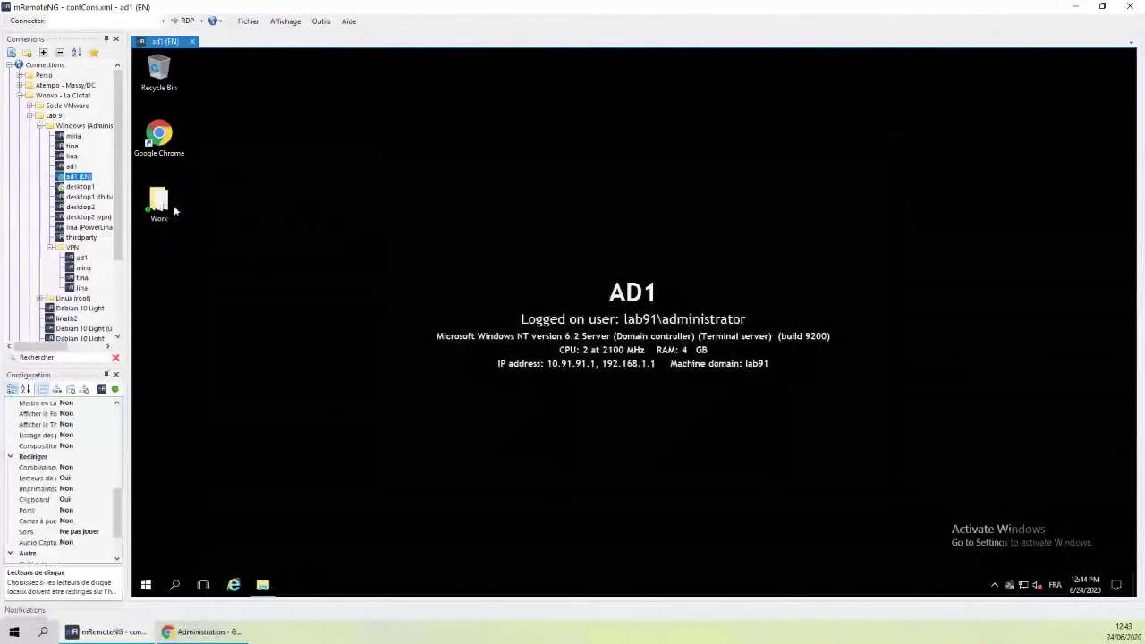
# Open the DESCRIPTION_fr_Lina_5.1 document from the desktop Work folder, check its content and close it
pyautogui.click(161, 213)
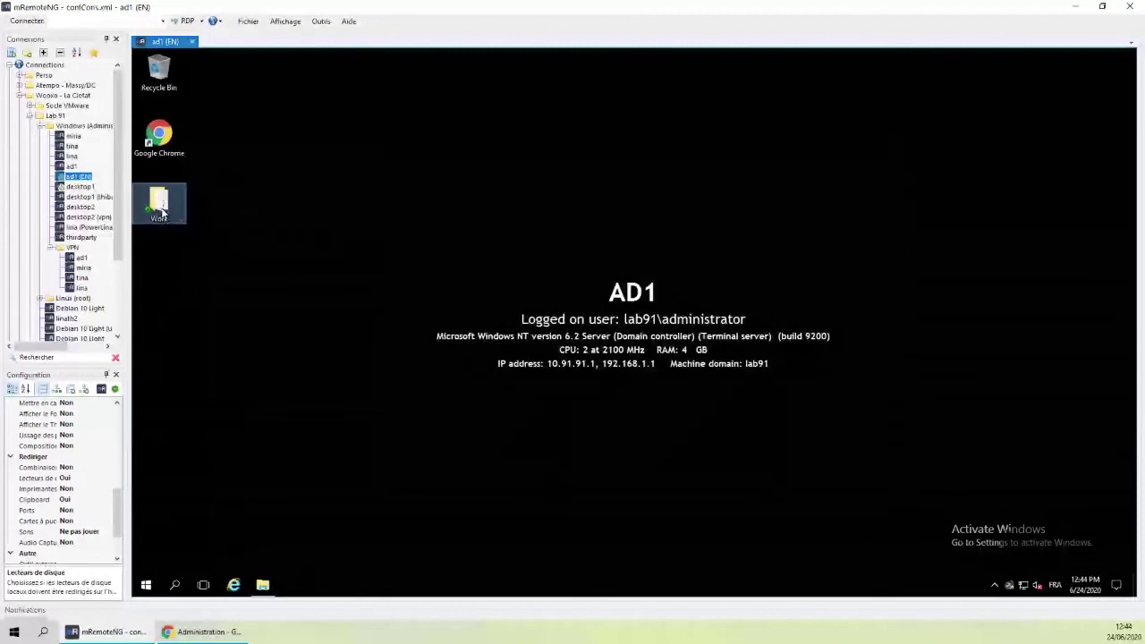
pyautogui.doubleClick(162, 212)
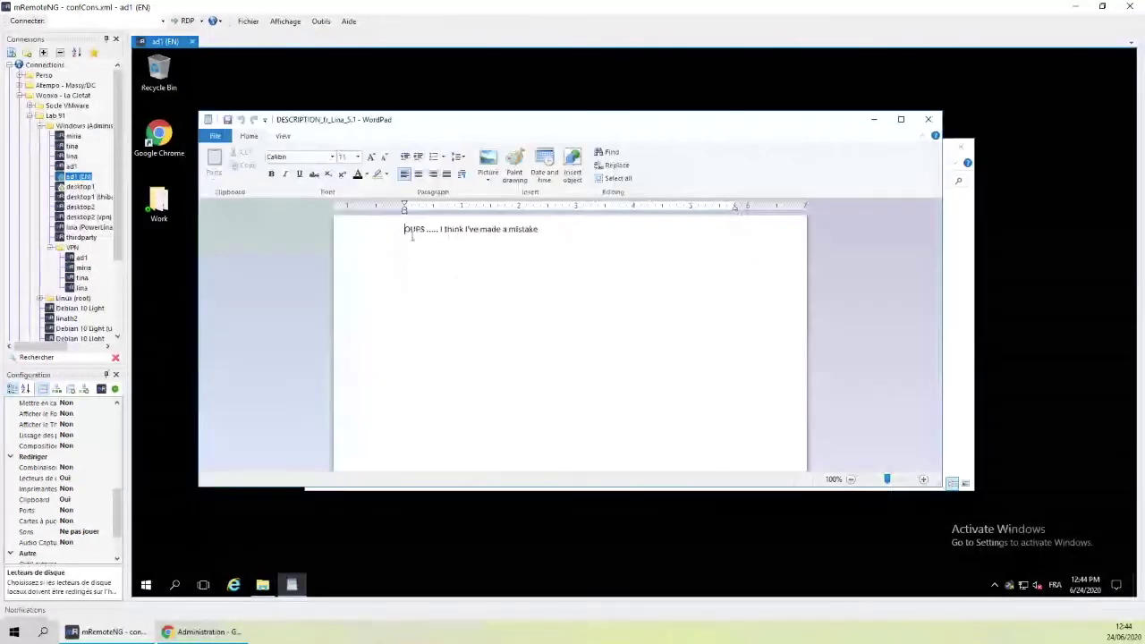
pyautogui.click(533, 230)
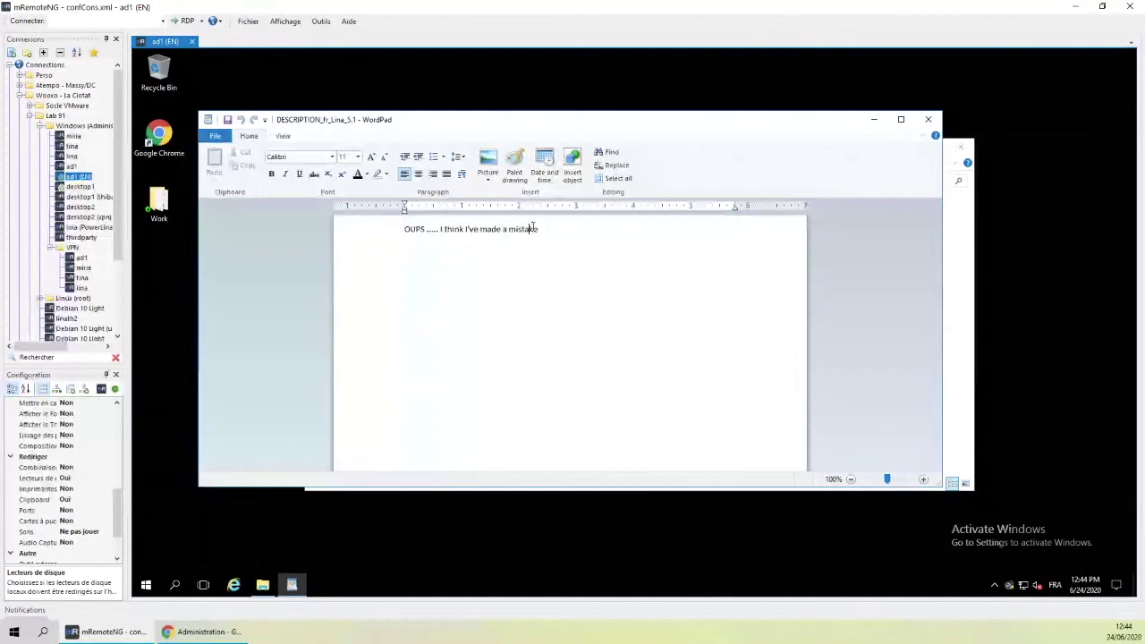
pyautogui.hotkey('alt', 'F4')
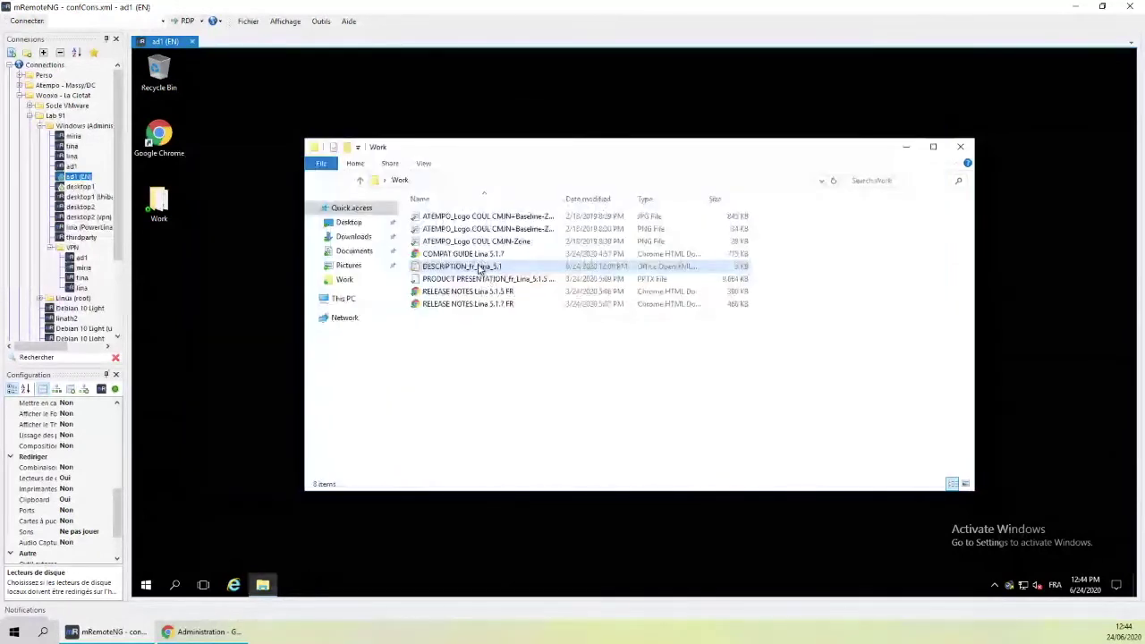
# Show the Atempo Live Navigator file versions of DESCRIPTION_fr_Lina_5.1 and compare their dates and sizes
pyautogui.rightClick(480, 268)
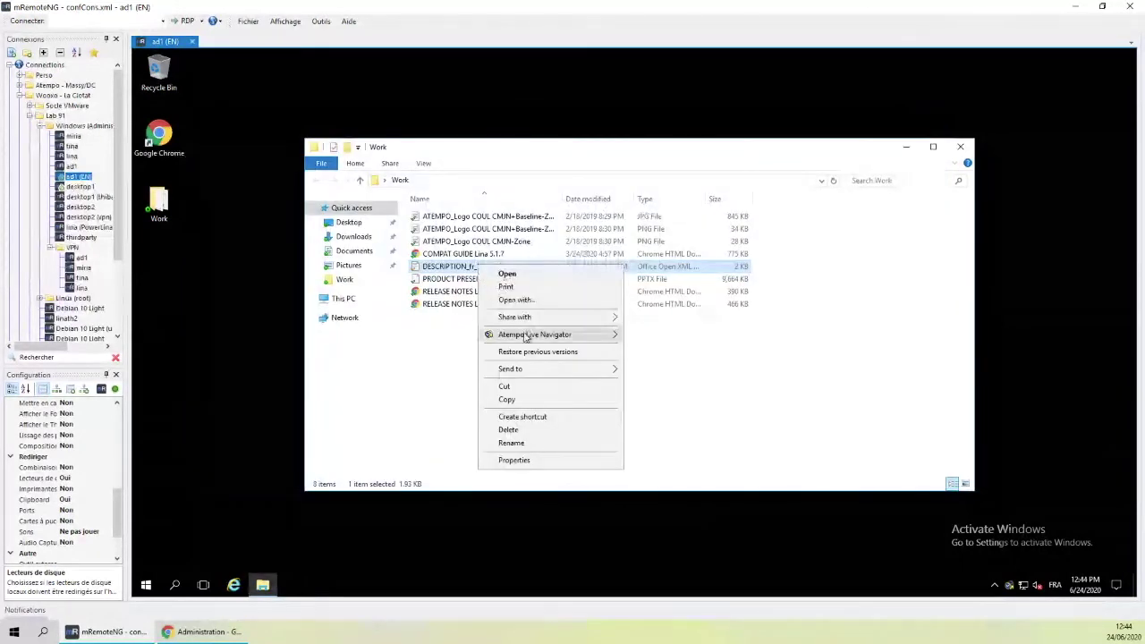
pyautogui.moveTo(526, 336)
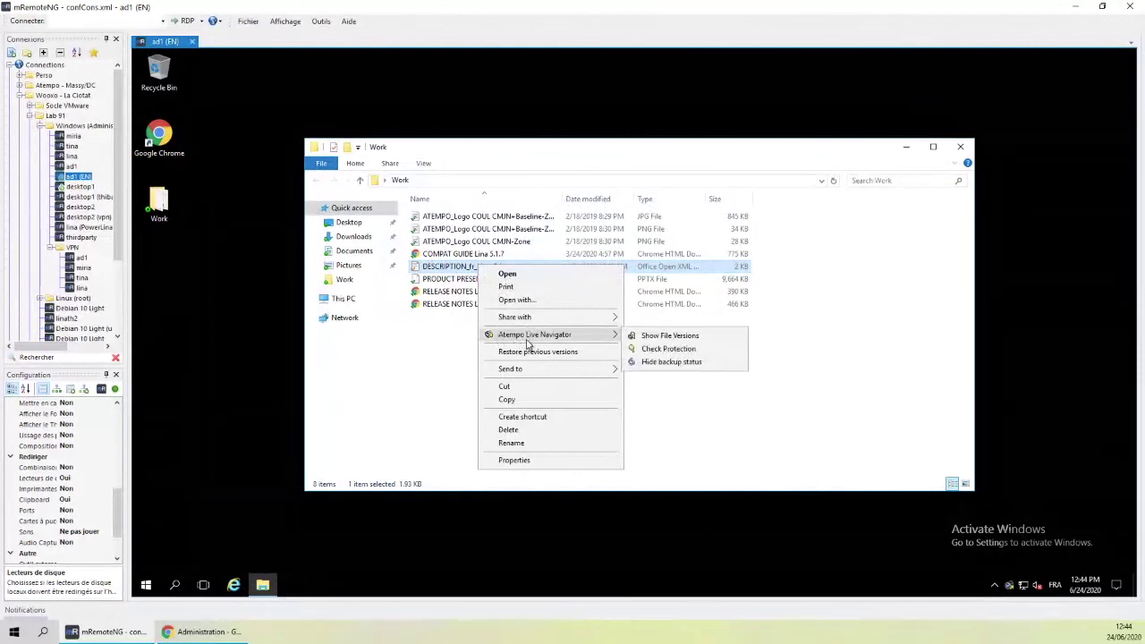
pyautogui.click(652, 341)
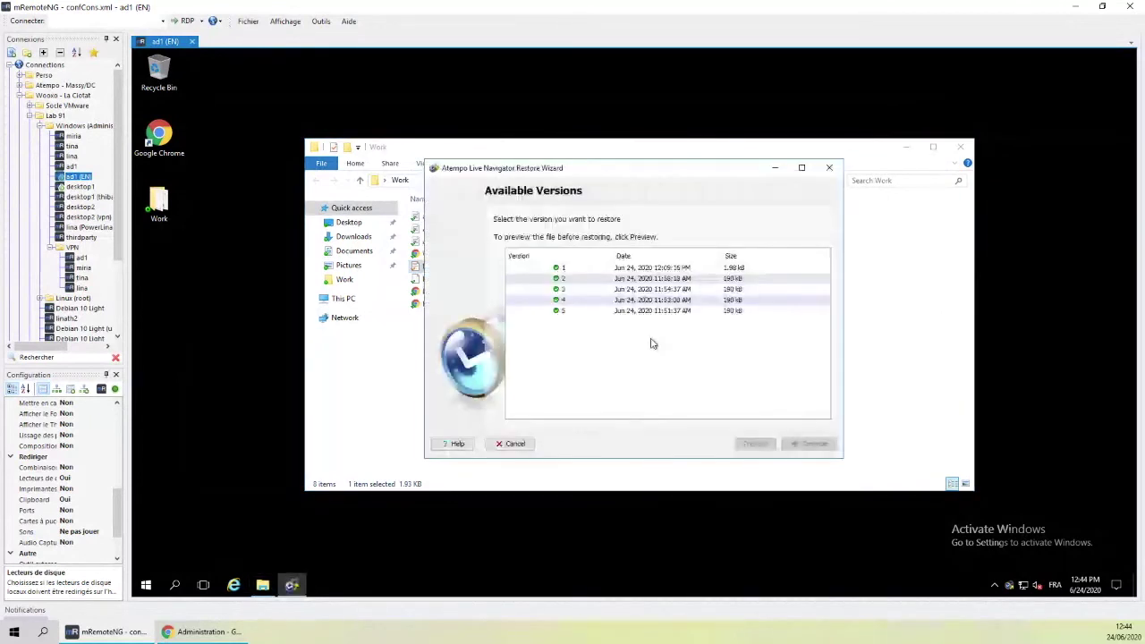
pyautogui.click(577, 311)
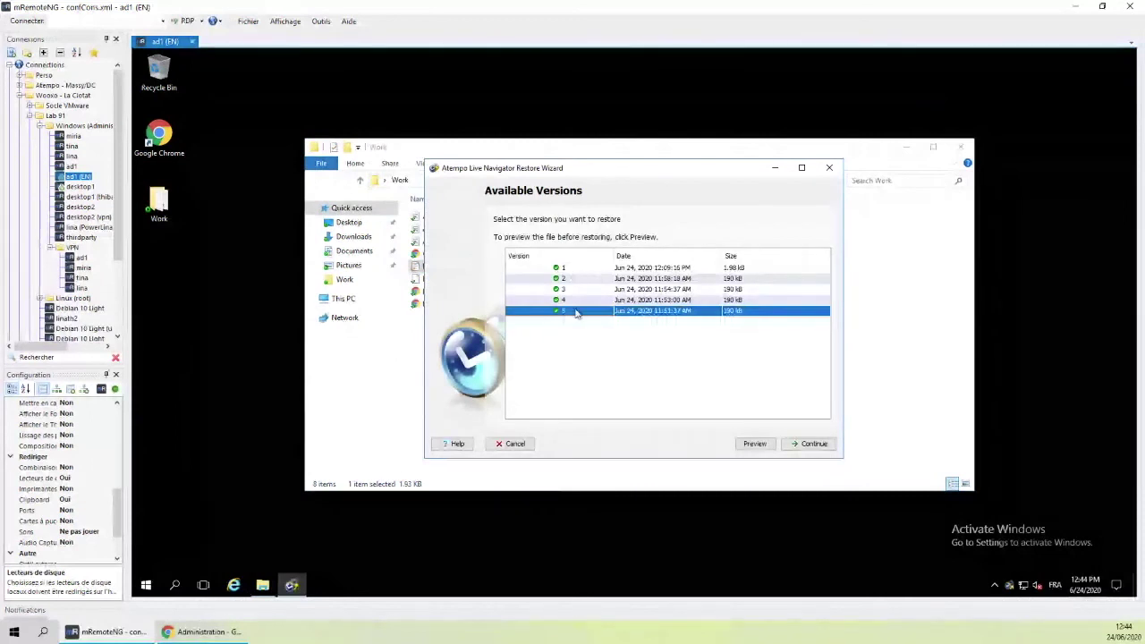
pyautogui.click(682, 270)
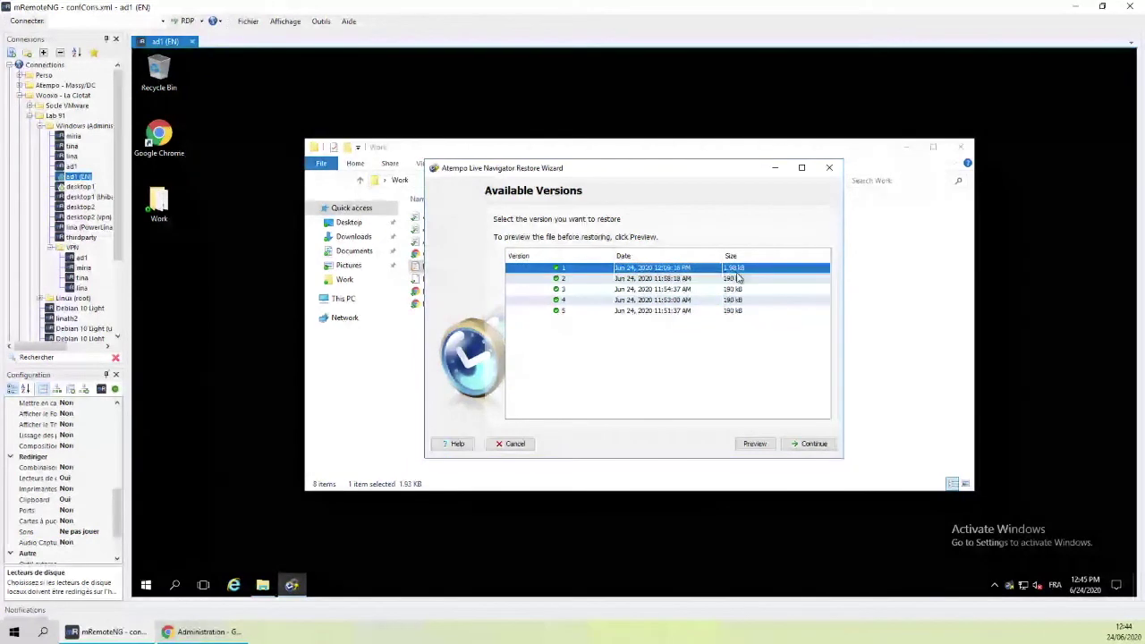
pyautogui.click(732, 280)
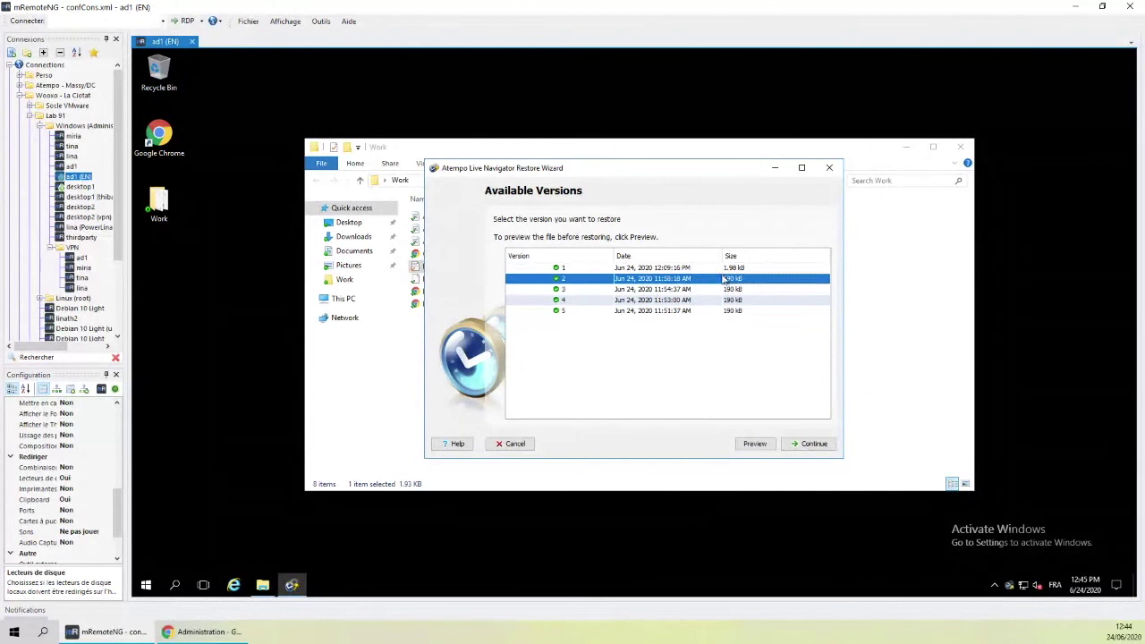
pyautogui.click(730, 271)
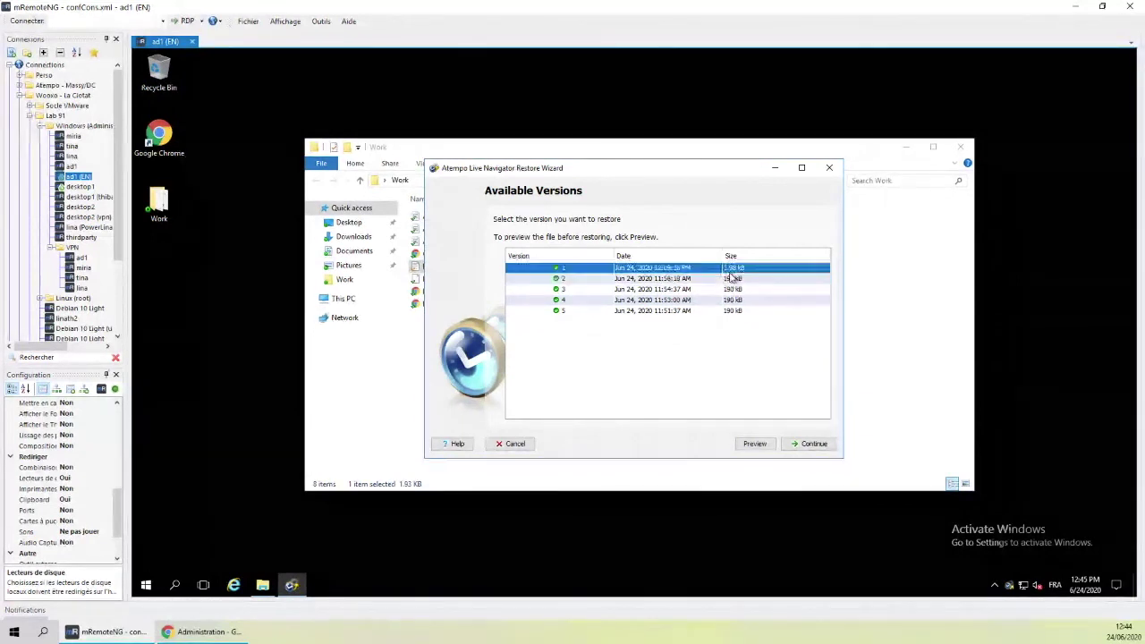
pyautogui.moveTo(702, 166); pyautogui.dragTo(667, 140)
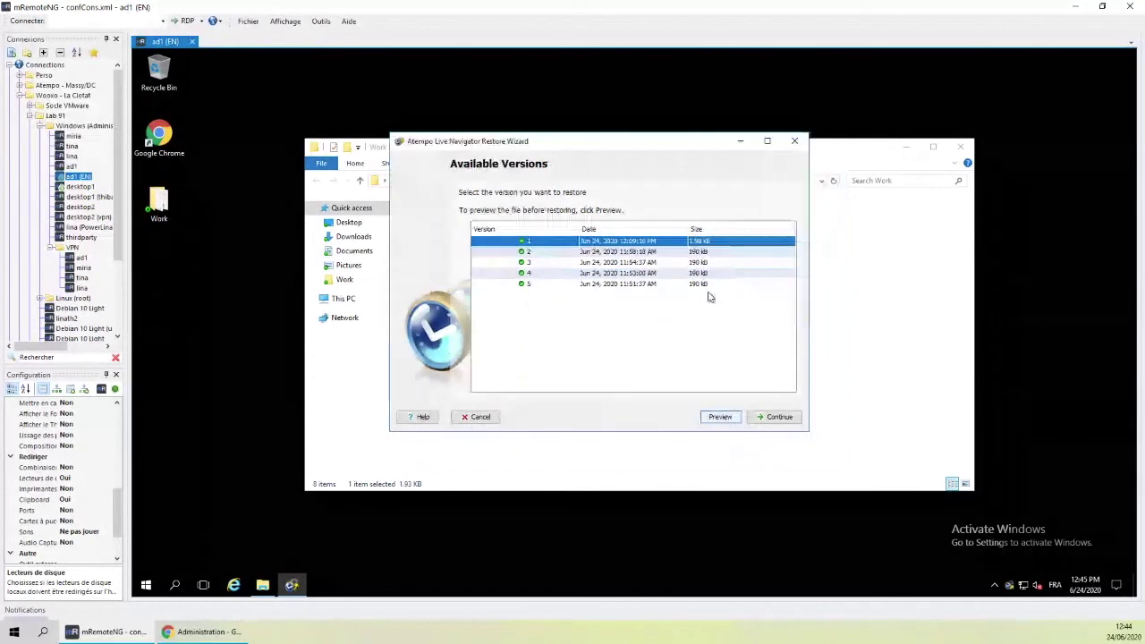
# Preview version 2, dated Jun 24, 2020 11:58:18 AM, and restore it to the original location with Overwrite
pyautogui.click(705, 253)
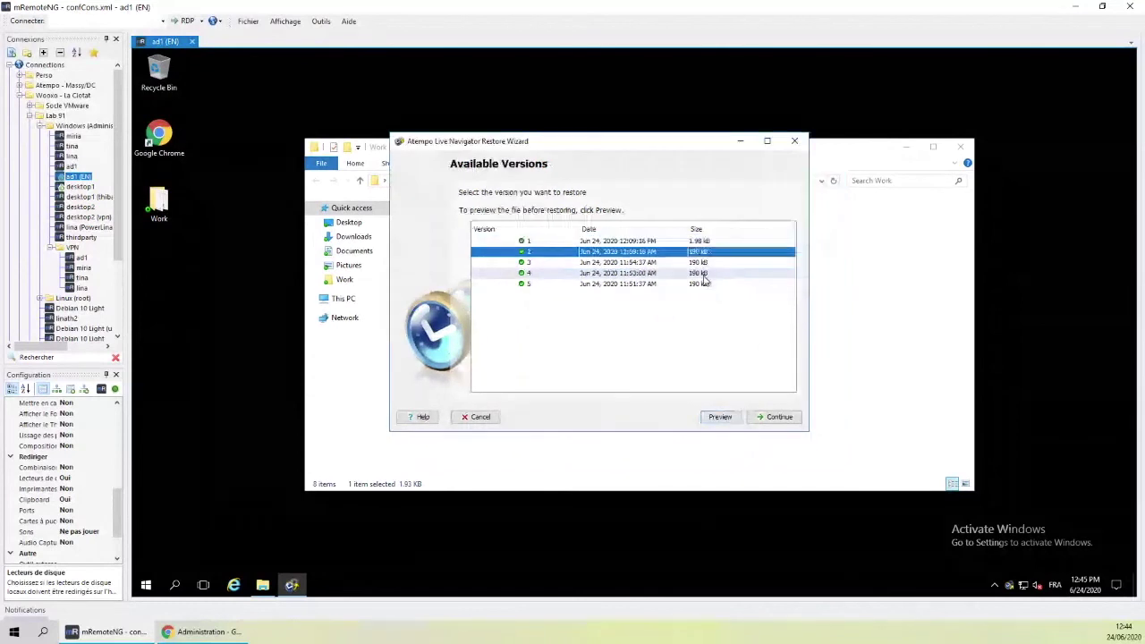
pyautogui.click(722, 418)
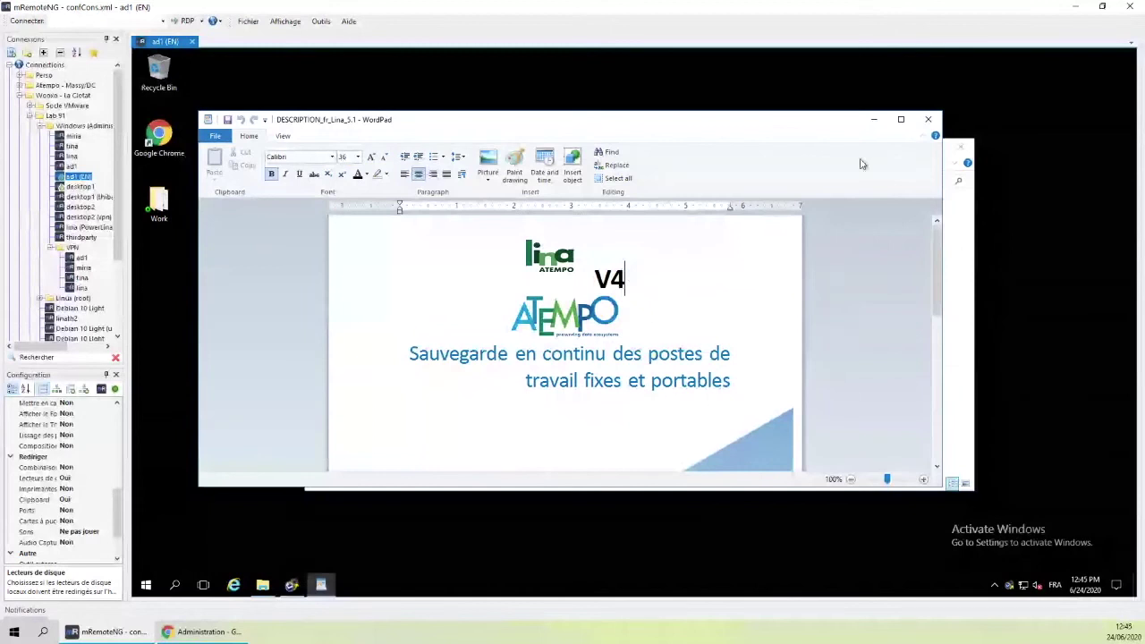
pyautogui.click(927, 119)
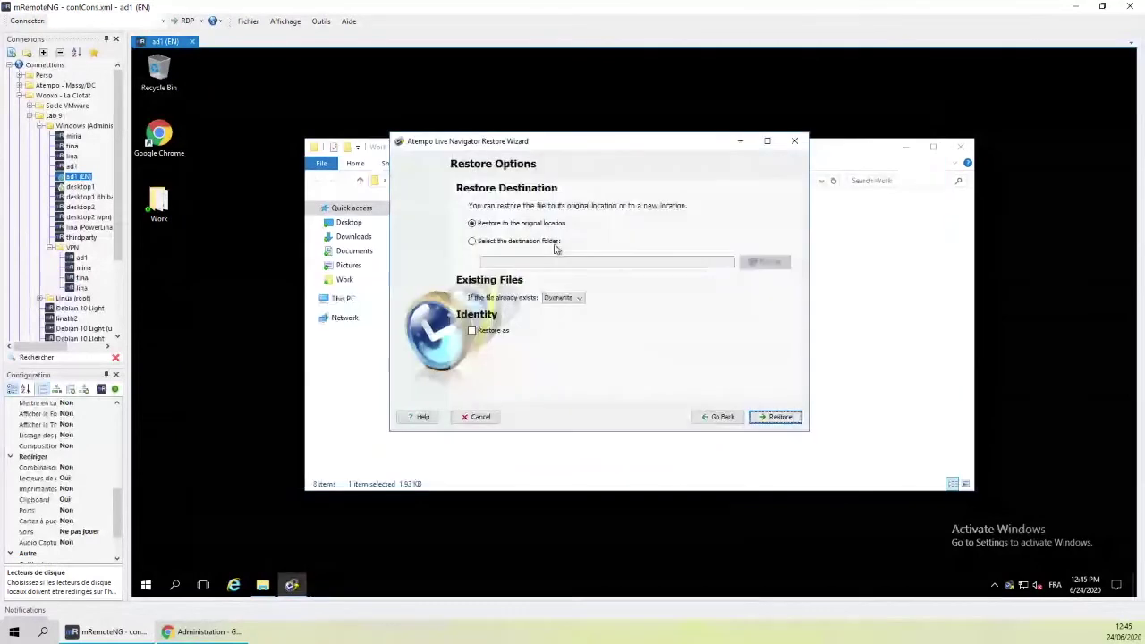
pyautogui.click(775, 418)
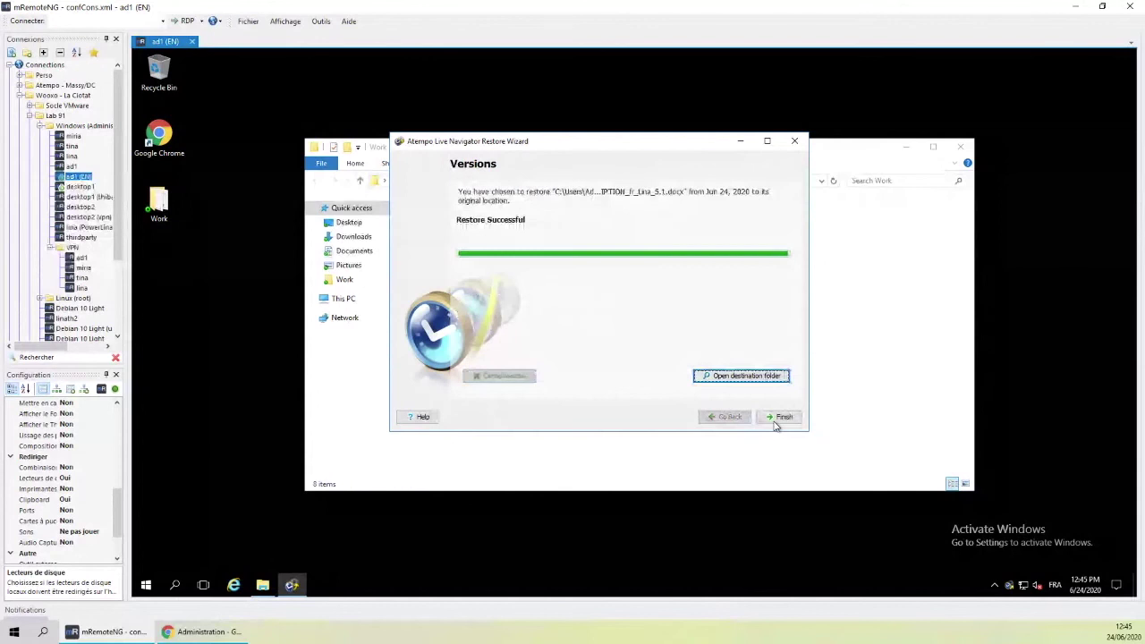
pyautogui.click(776, 422)
# Start the Atempo Live Navigator Restore Wizard and choose to restore a file
pyautogui.rightClick(1009, 588)
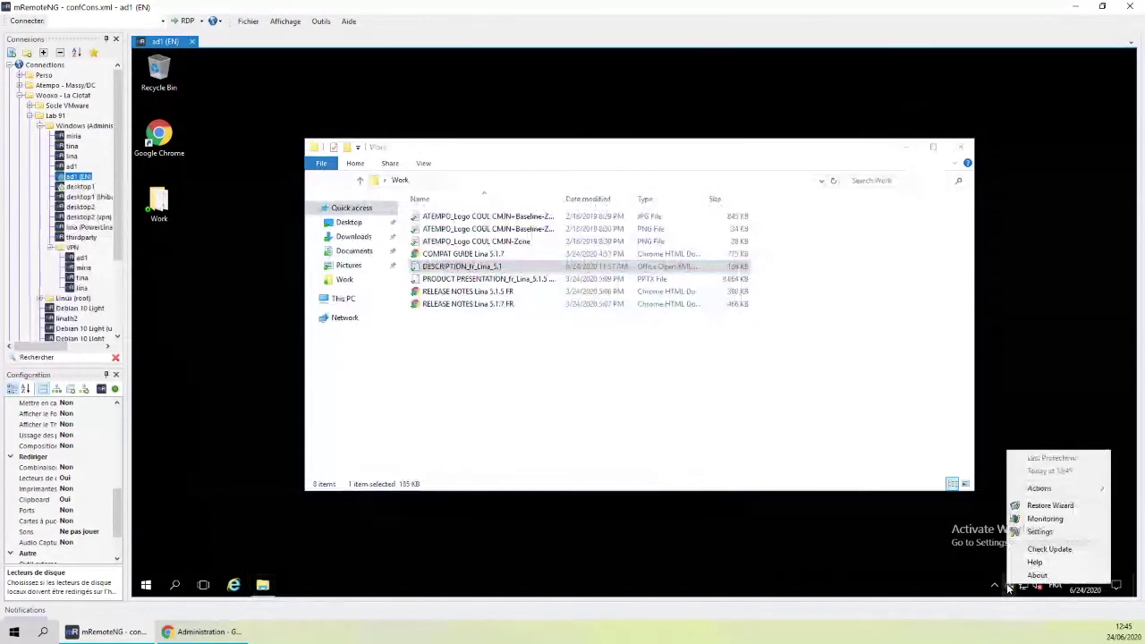
pyautogui.click(1009, 588)
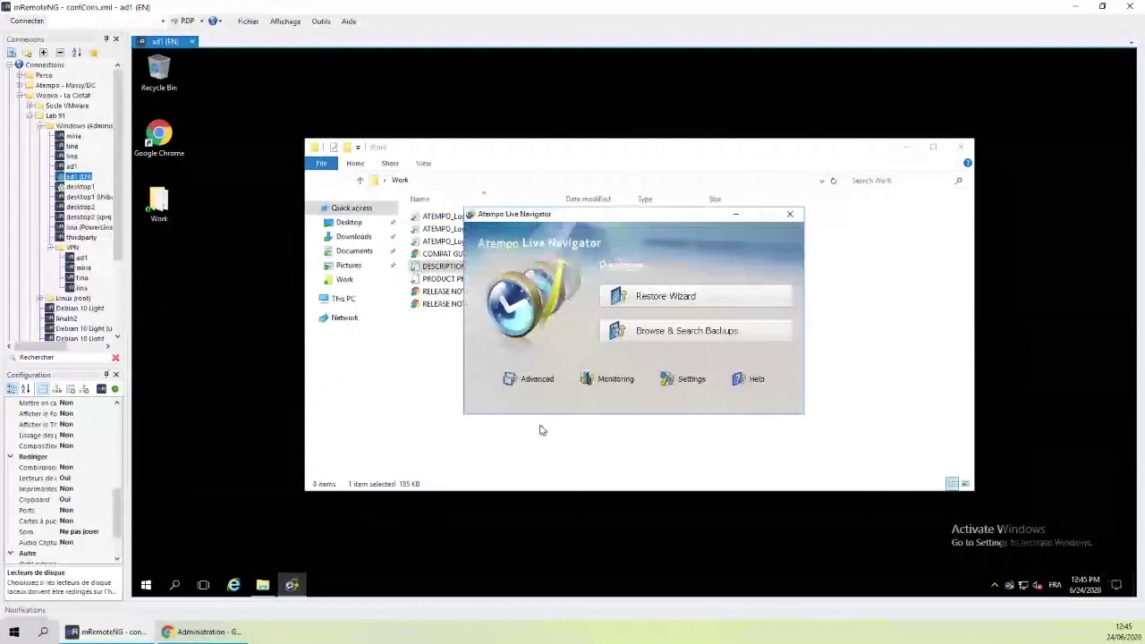
pyautogui.click(698, 300)
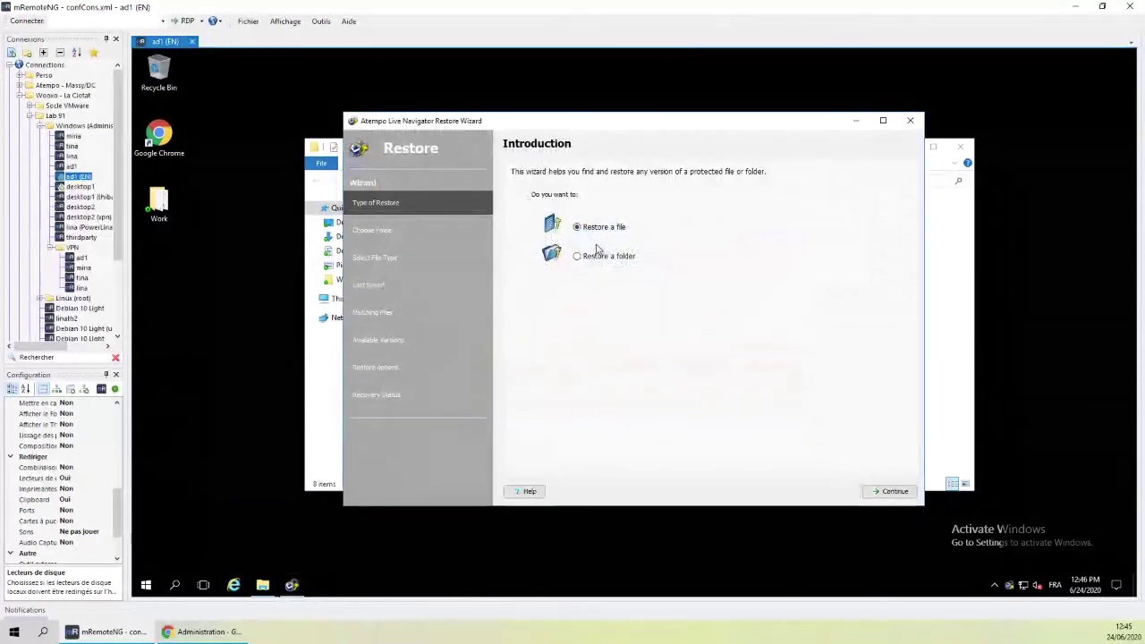
pyautogui.click(893, 493)
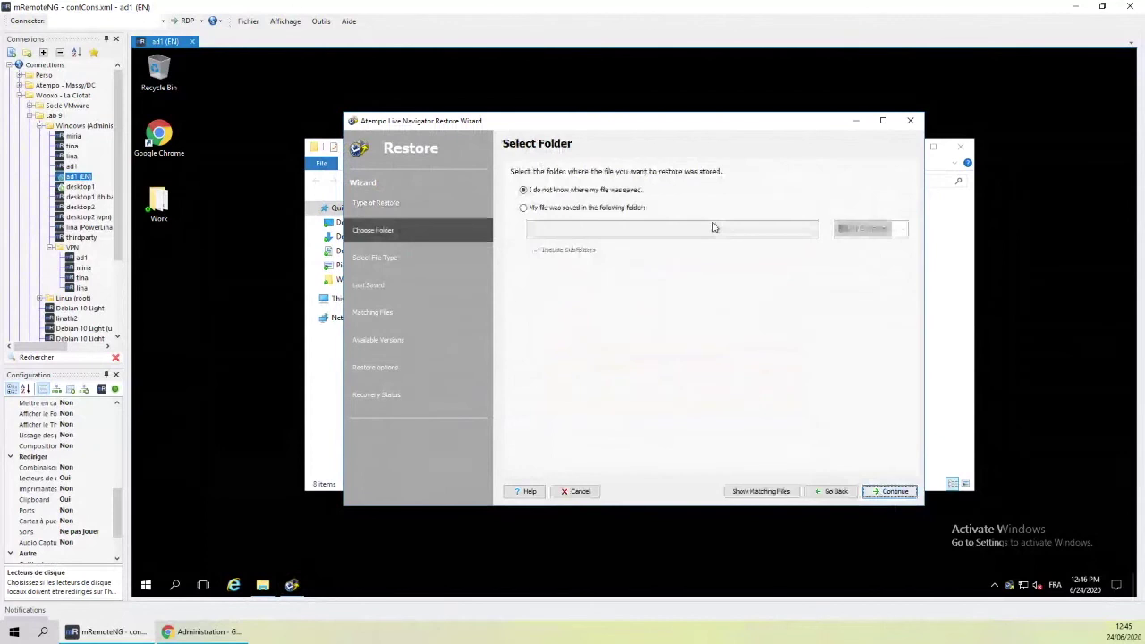
# Specify the desktop Work folder, including subfolders, as the location where the file was saved
pyautogui.click(528, 209)
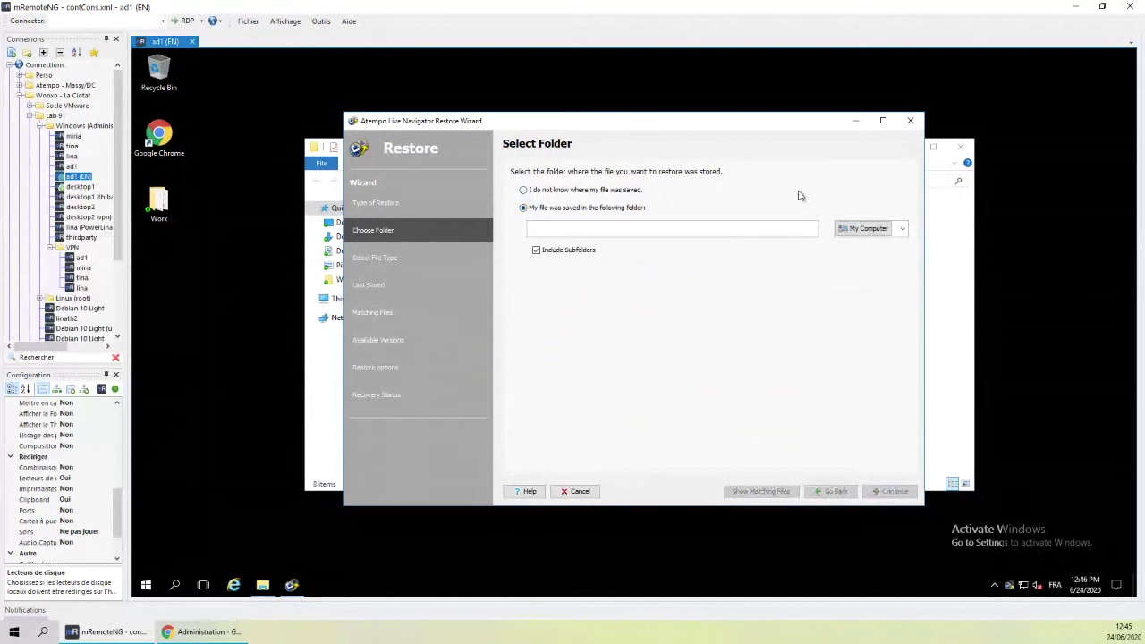
pyautogui.click(861, 231)
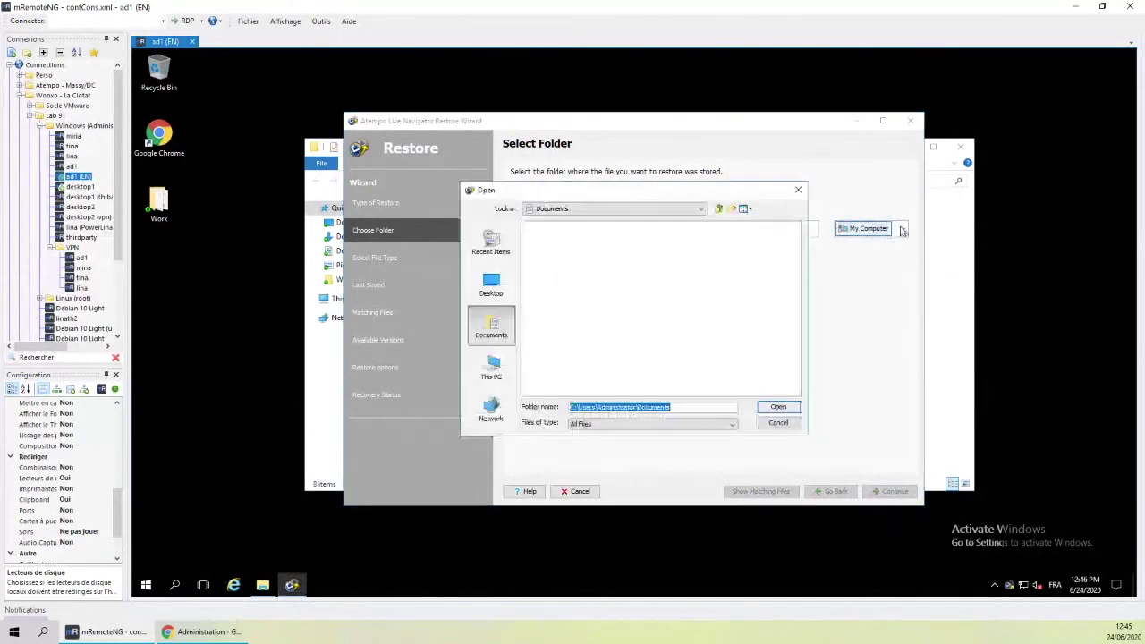
pyautogui.click(492, 281)
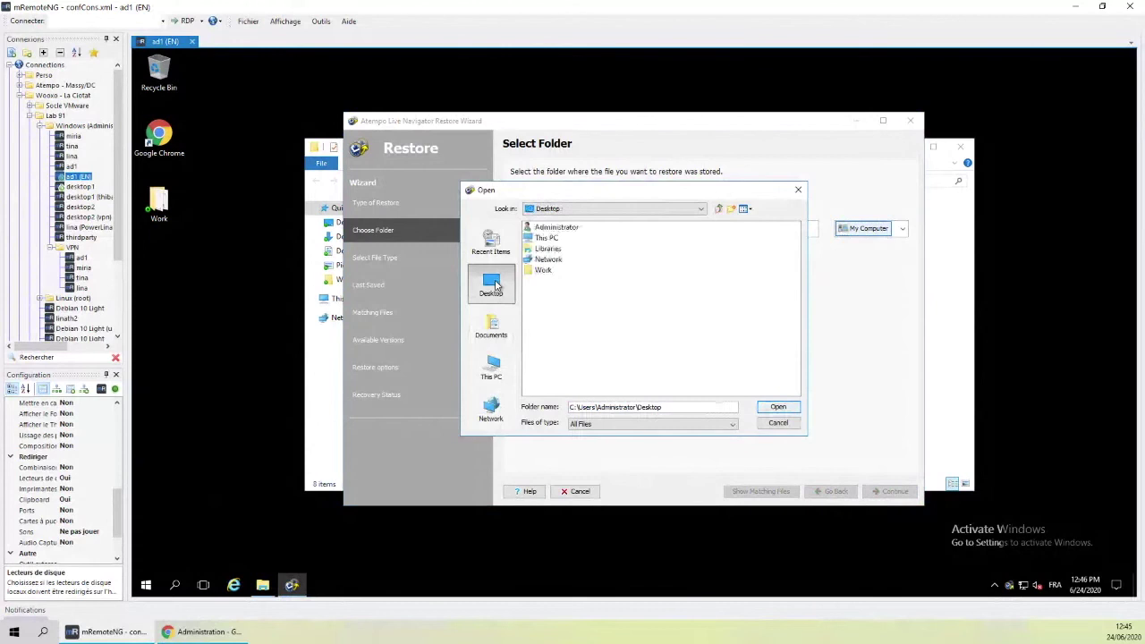
pyautogui.click(543, 269)
pyautogui.click(778, 406)
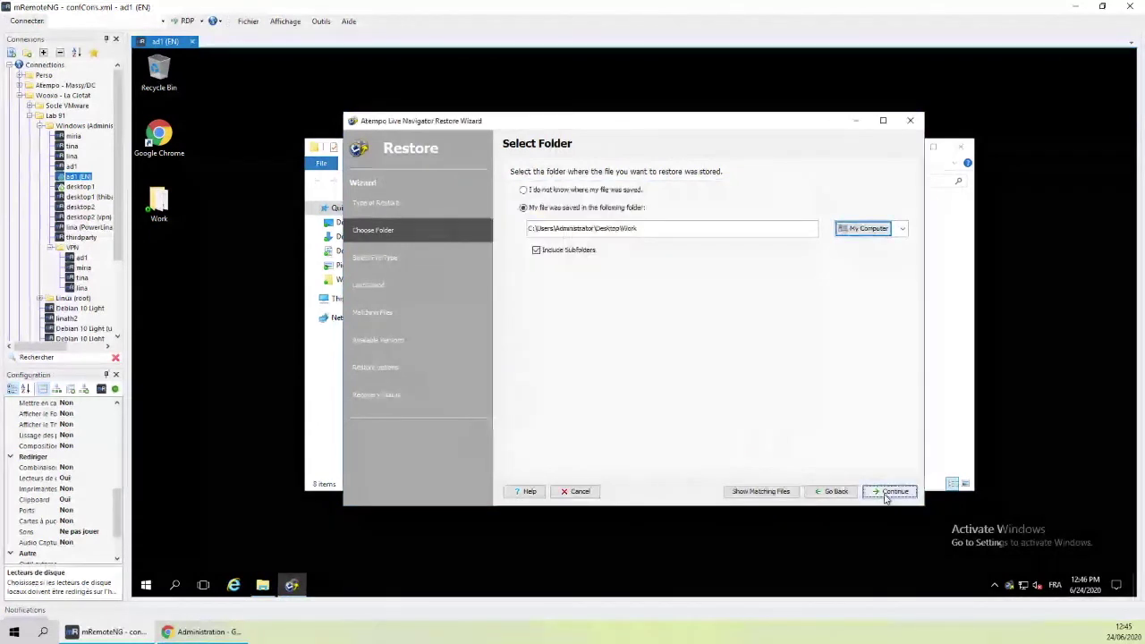
pyautogui.click(887, 494)
# Limit the search to files last saved within the last 30 minutes and list the matching files
pyautogui.click(662, 203)
pyautogui.click(662, 203)
pyautogui.click(662, 207)
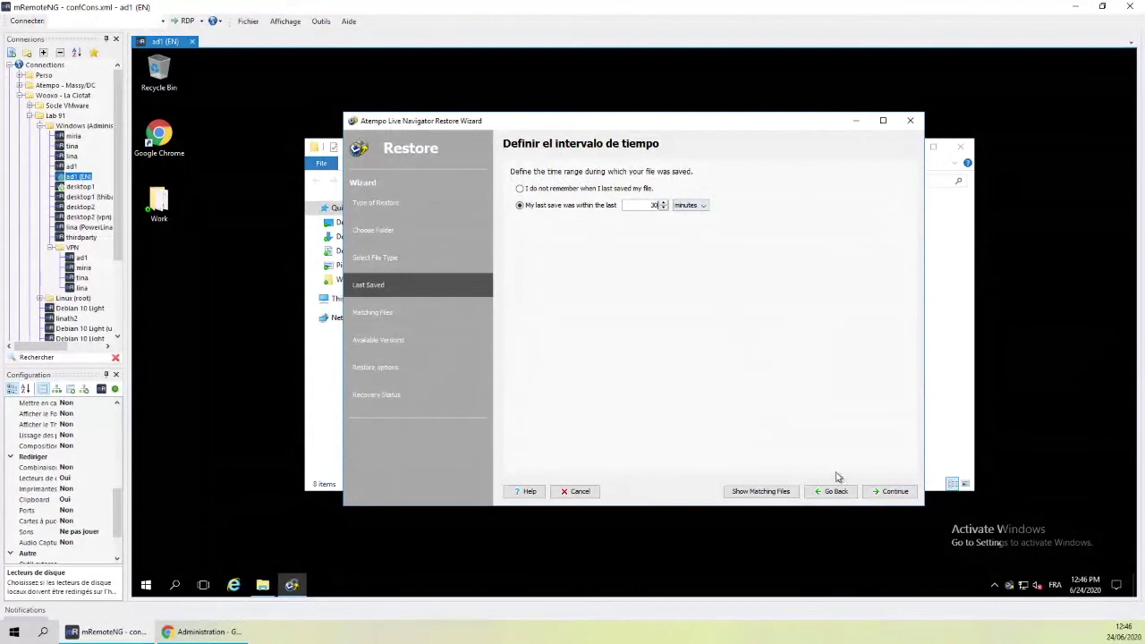
pyautogui.click(890, 491)
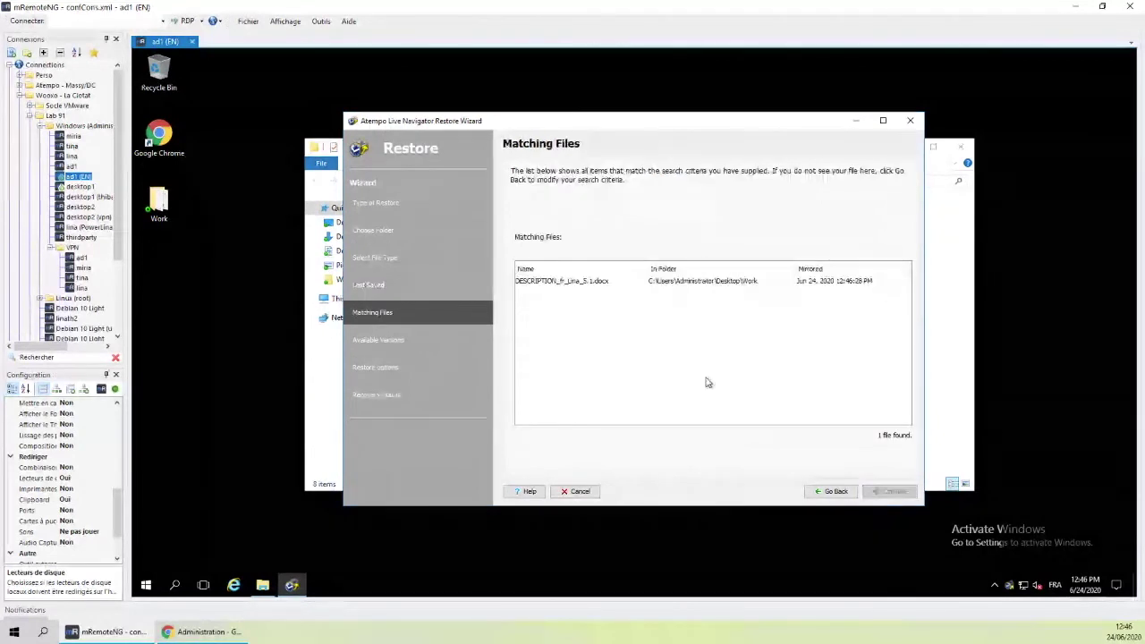
# Choose DESCRIPTION_fr_Lina_5.1.docx and restore its version 1, dated Jun 24, 2020 12:46:28 PM, to the original location
pyautogui.click(597, 281)
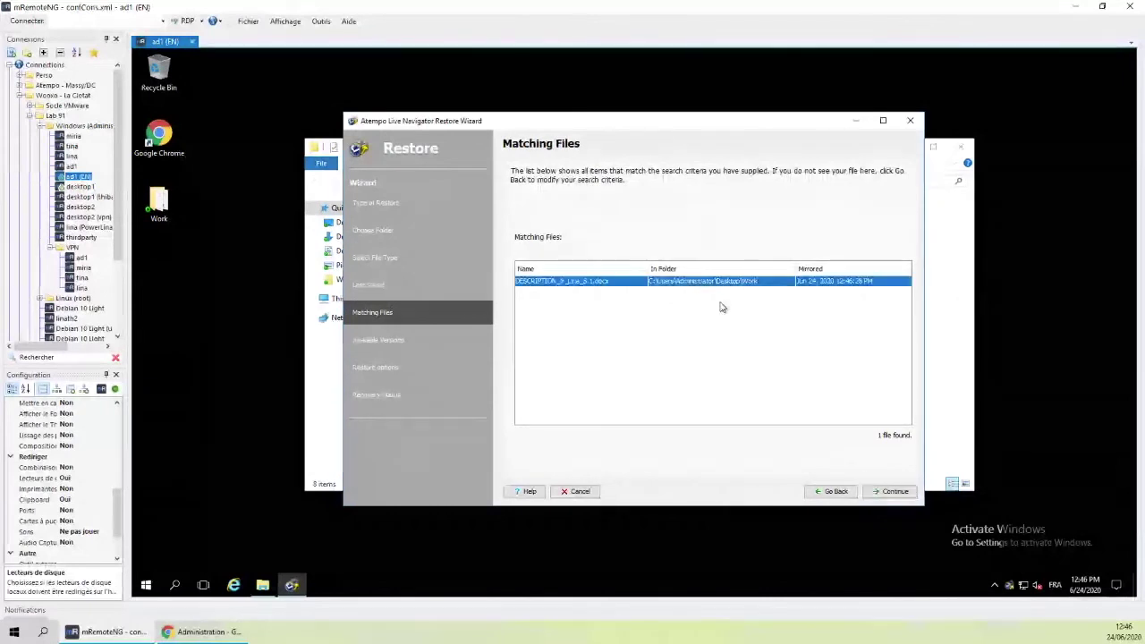
pyautogui.click(895, 498)
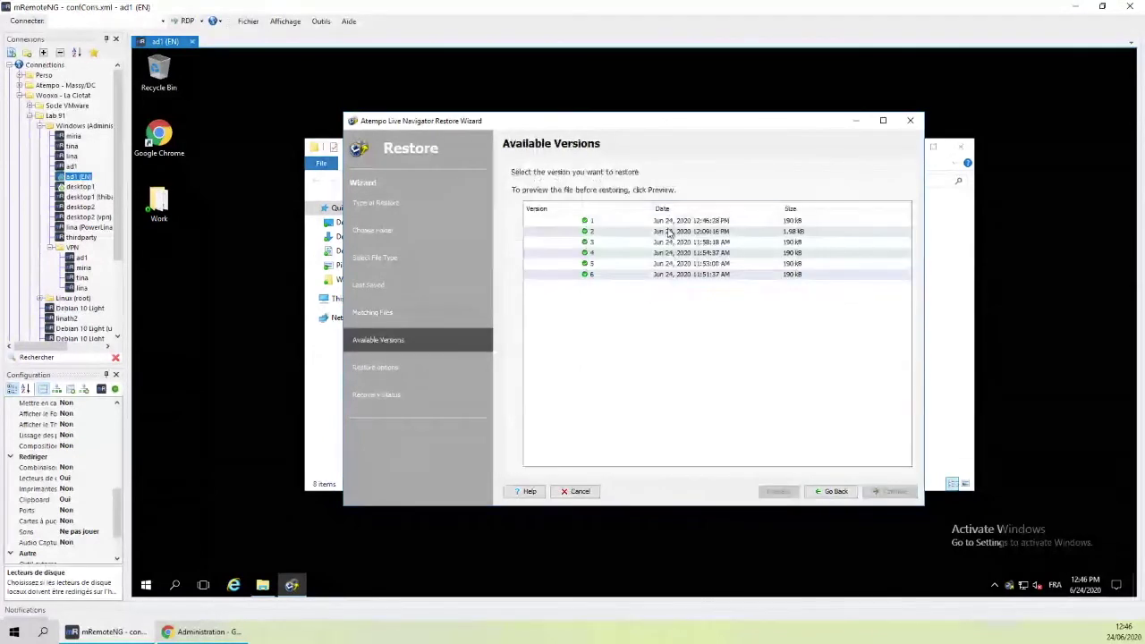
pyautogui.click(672, 231)
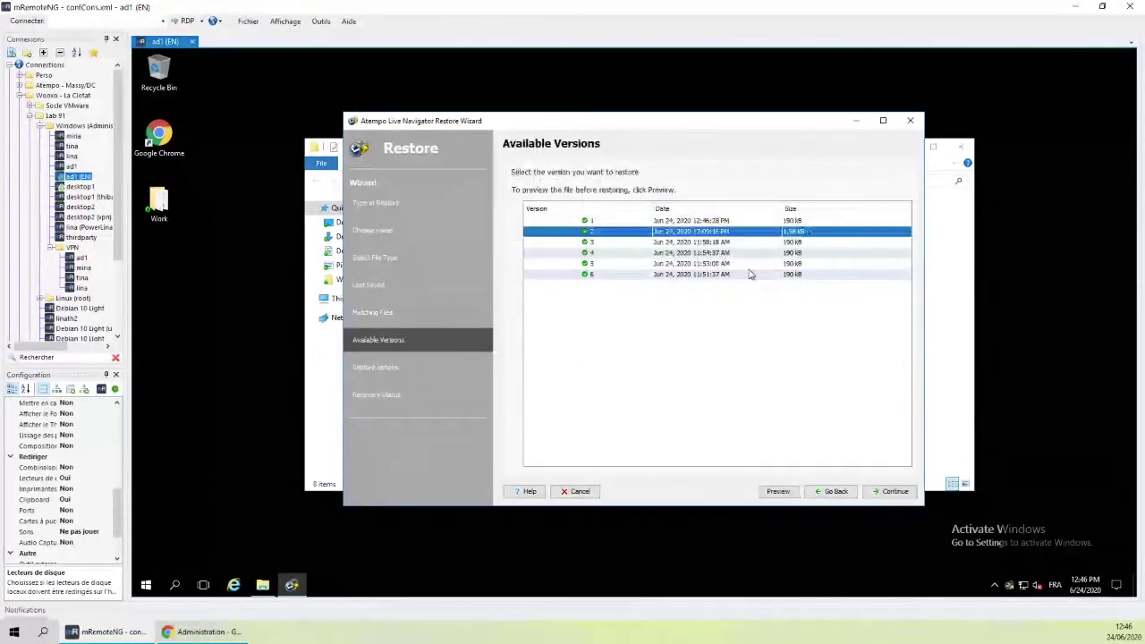
pyautogui.click(678, 220)
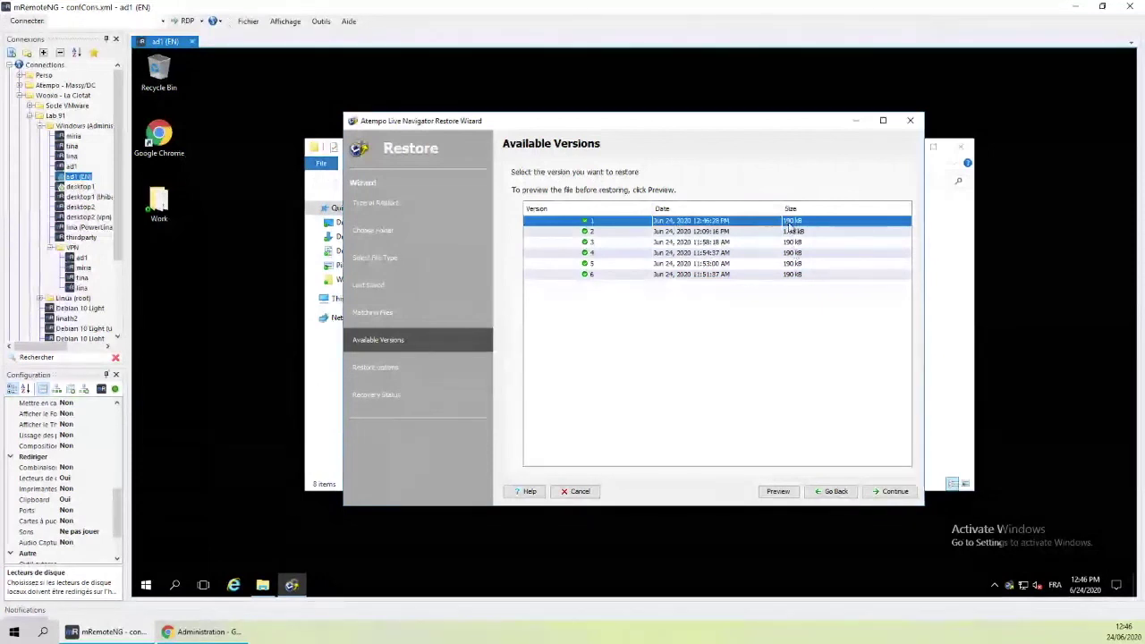
pyautogui.click(805, 232)
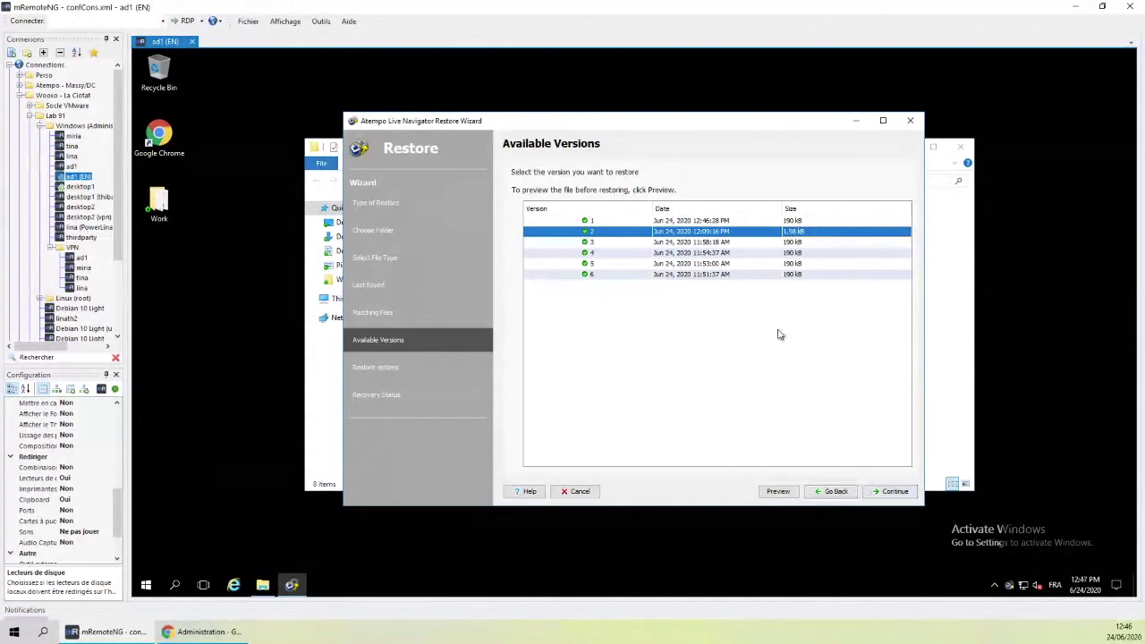
pyautogui.click(763, 223)
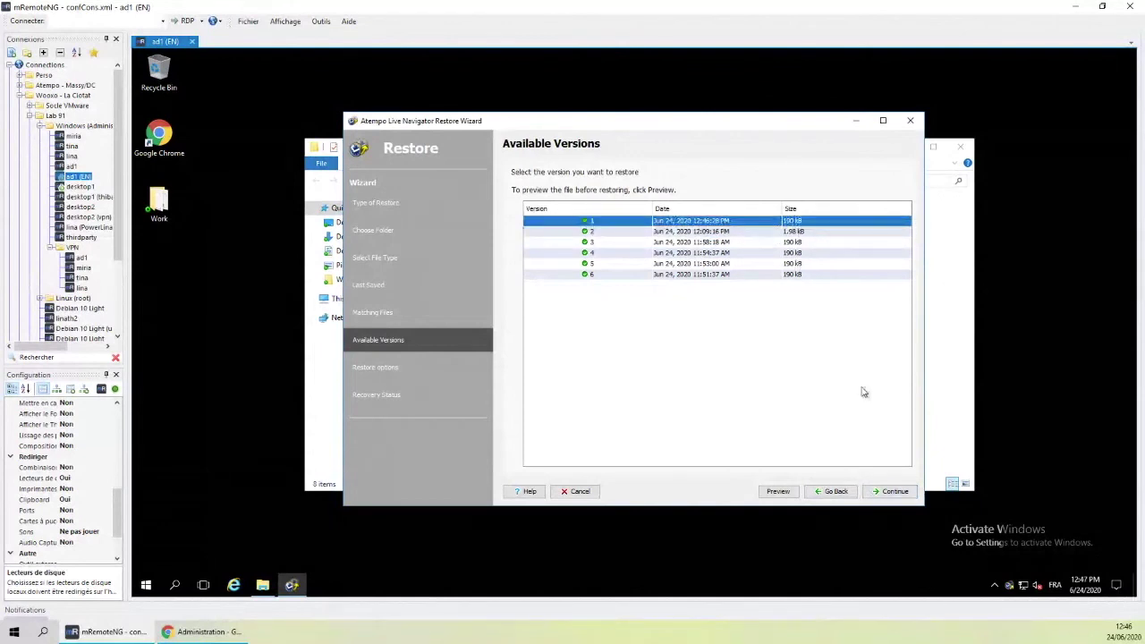
pyautogui.click(892, 492)
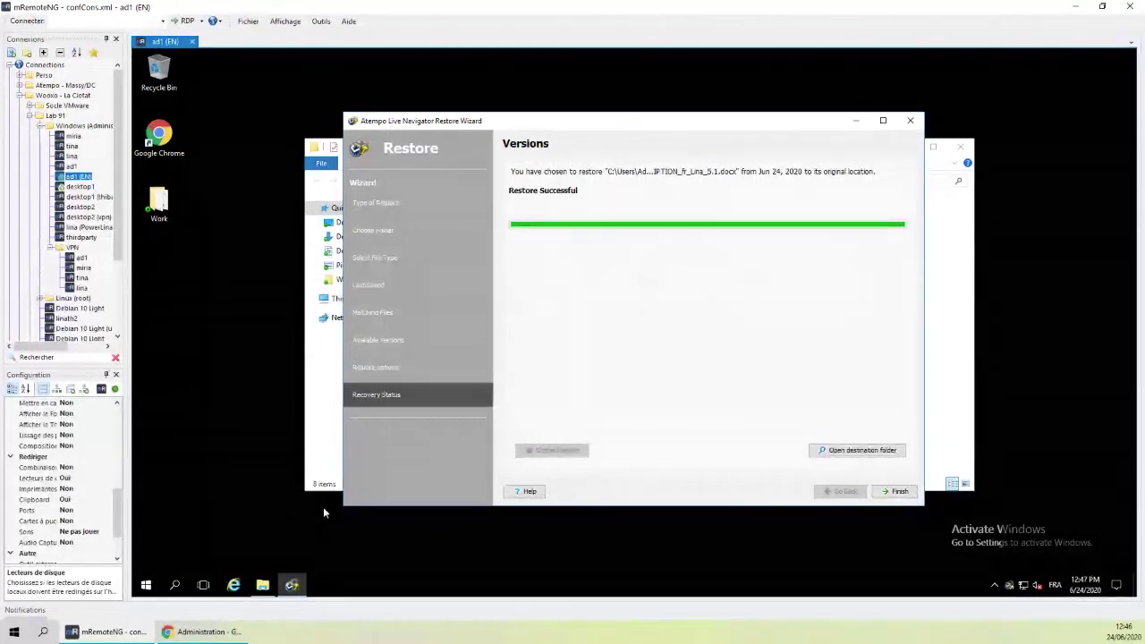
# Switch to the Lina administration console in Chrome and review the La ciotat group's agents and the home dashboard
pyautogui.moveTo(194, 634)
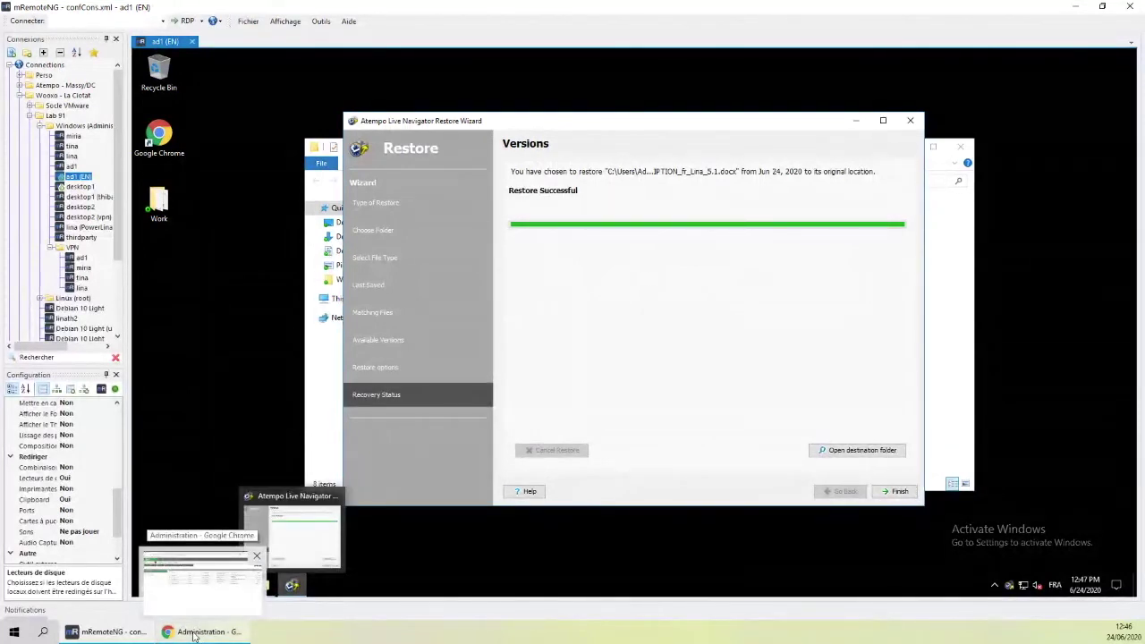
pyautogui.click(194, 633)
pyautogui.click(412, 277)
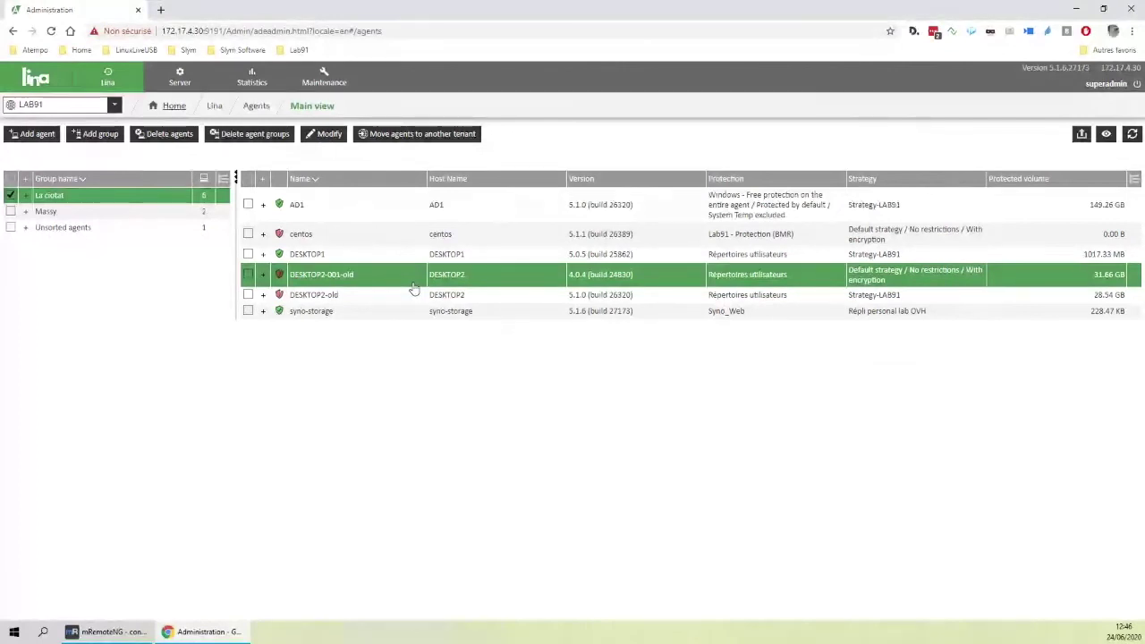
pyautogui.click(404, 240)
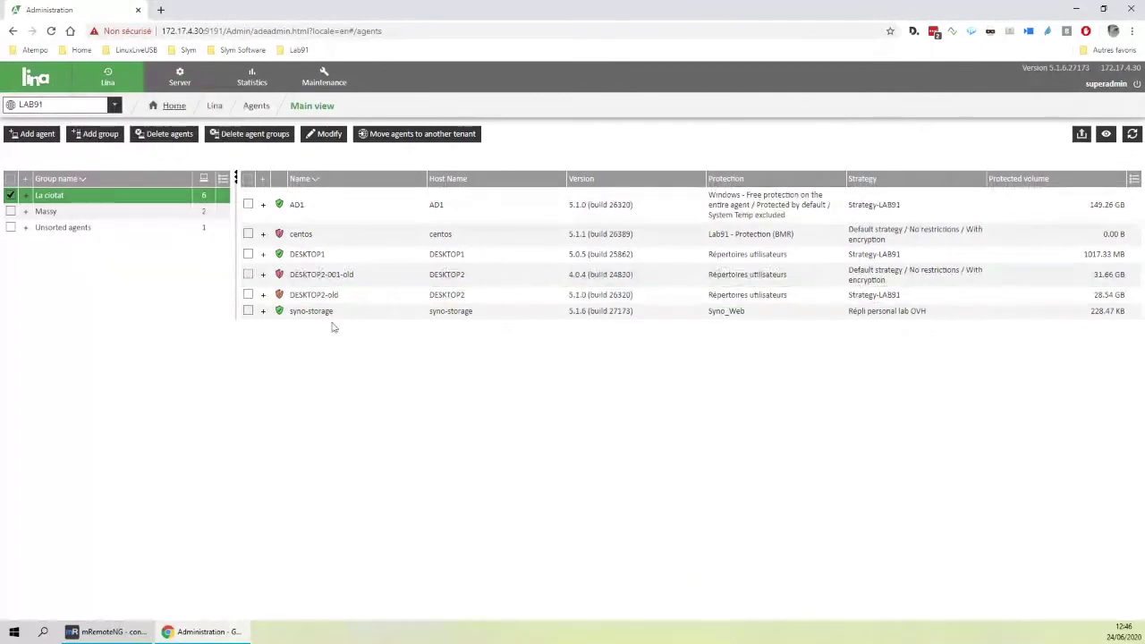
pyautogui.click(371, 296)
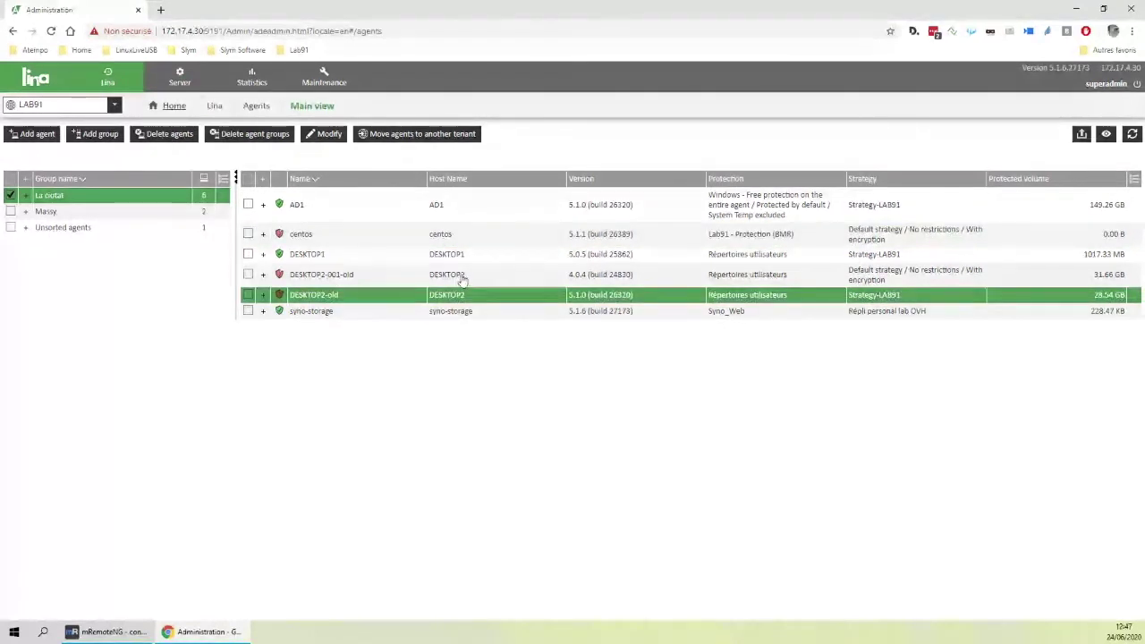
pyautogui.click(447, 253)
pyautogui.click(367, 210)
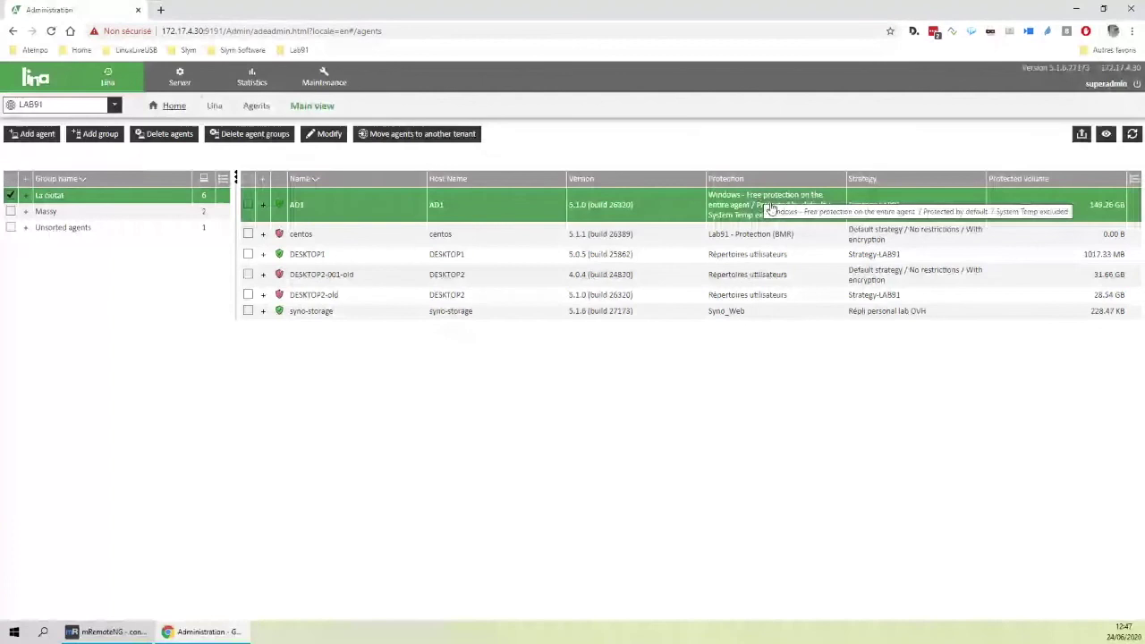
pyautogui.click(102, 106)
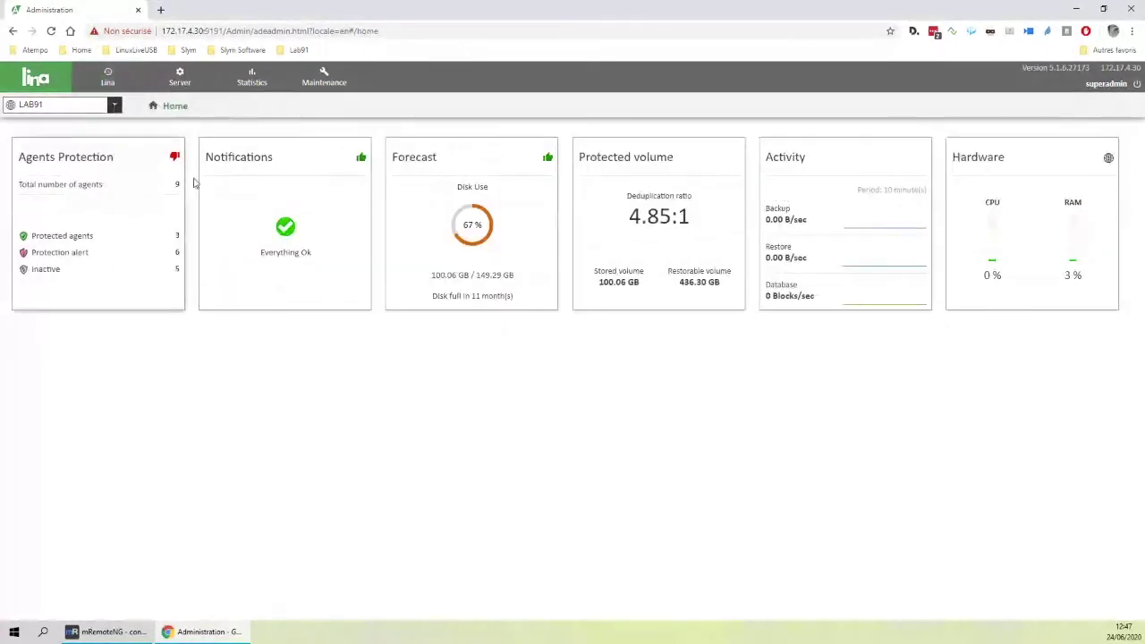
pyautogui.moveTo(642, 222)
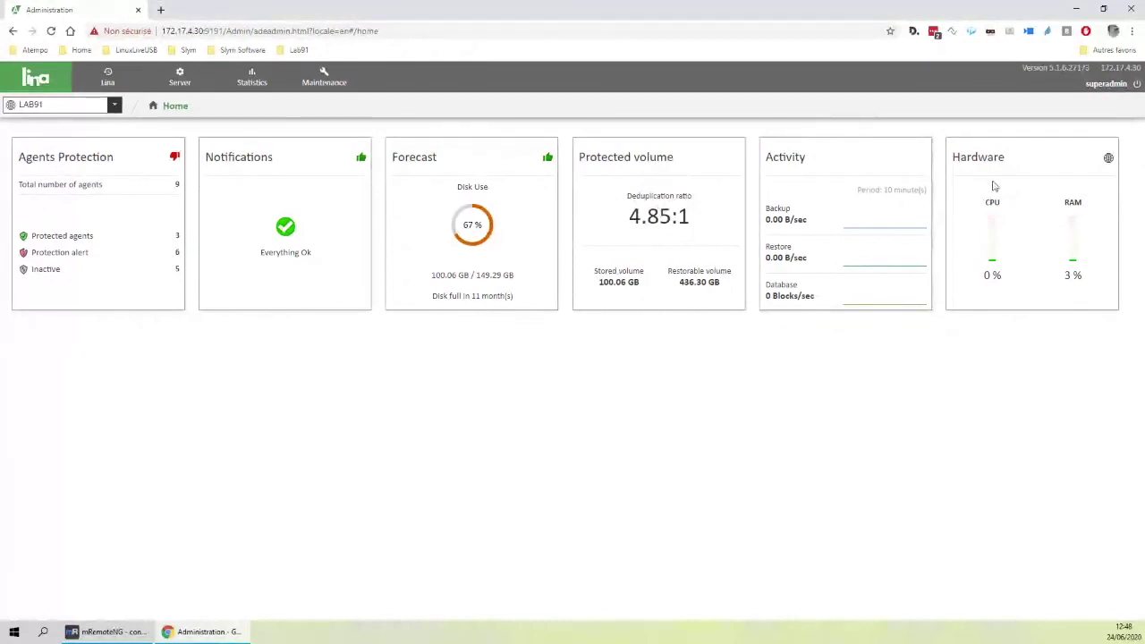
# Open the agent strategies list, review the Server, Agent and Network settings of Strategy-LAB91, and close the strategy
pyautogui.click(107, 79)
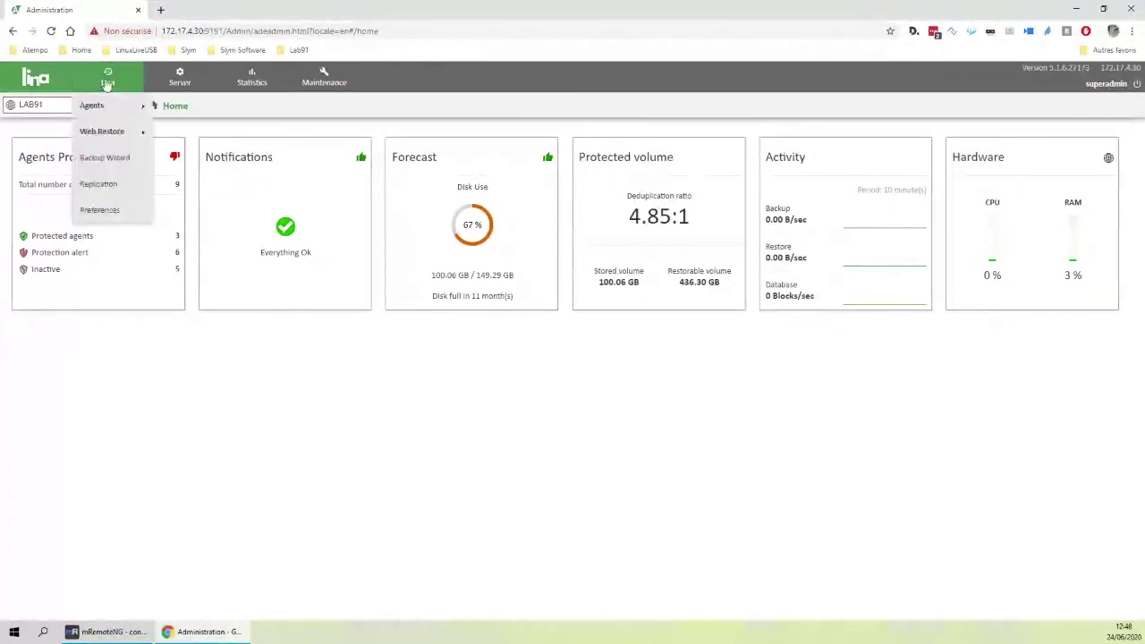
pyautogui.moveTo(112, 105)
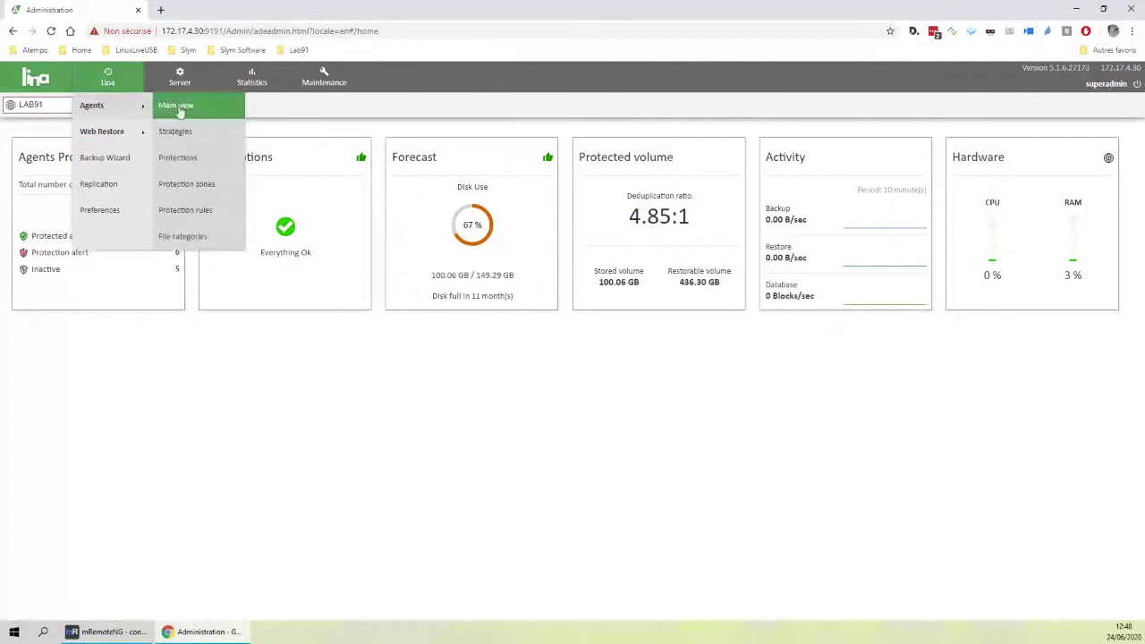
pyautogui.click(183, 135)
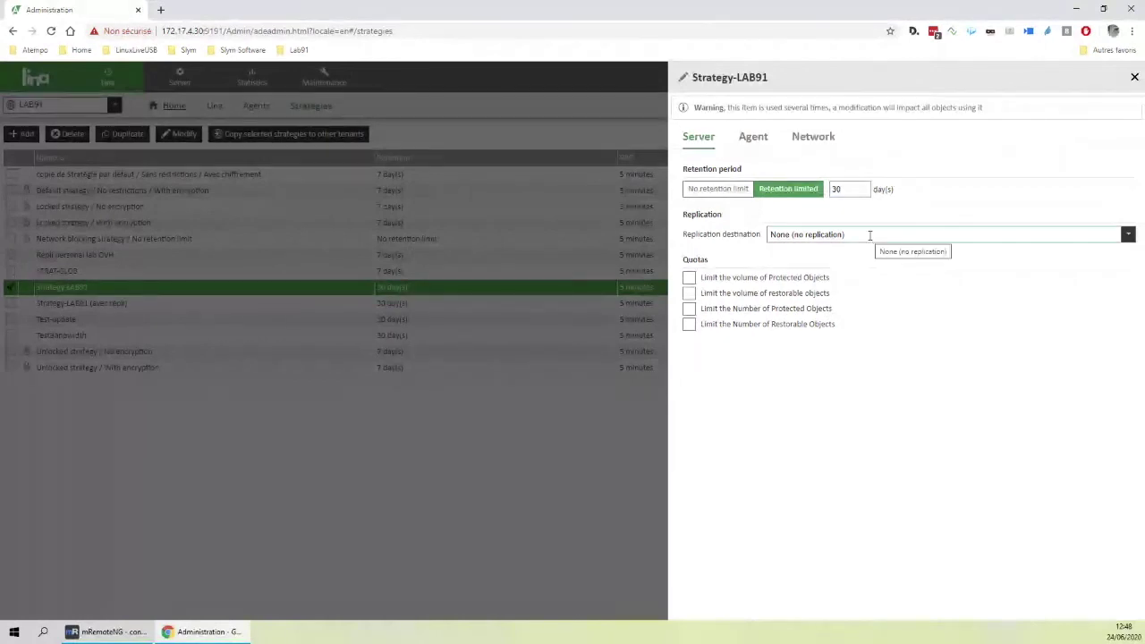
pyautogui.click(689, 277)
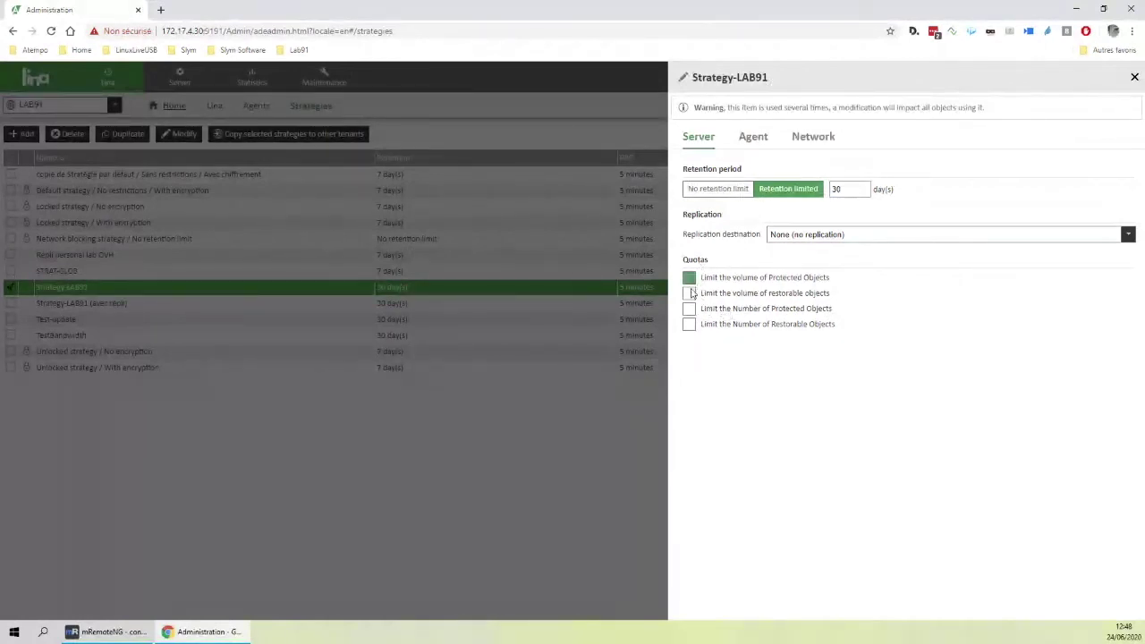
pyautogui.click(753, 138)
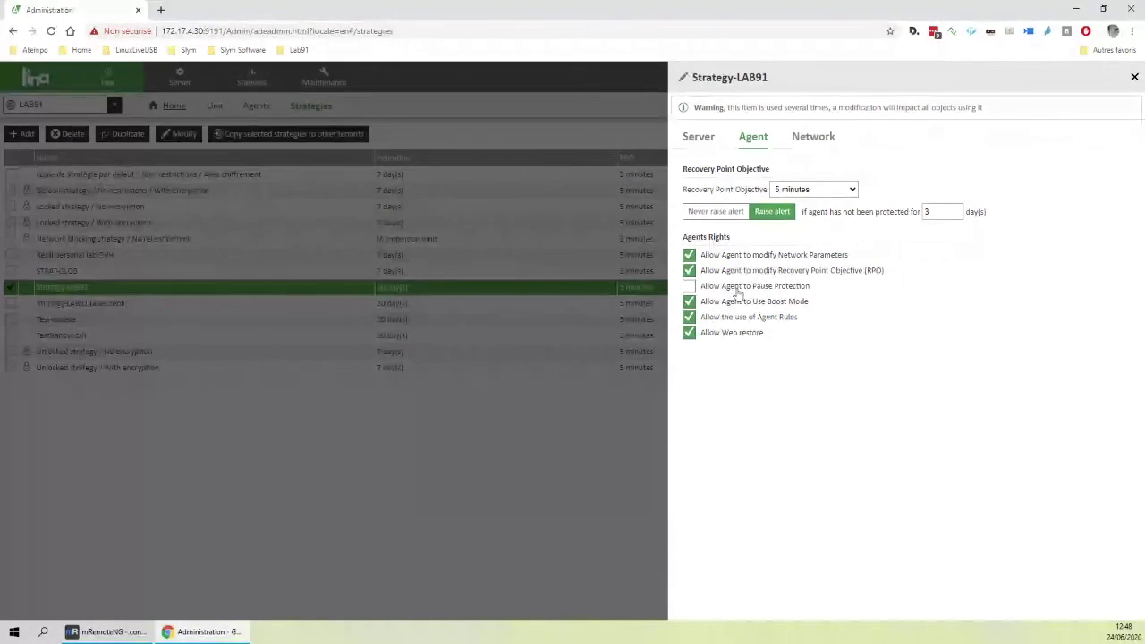
pyautogui.click(815, 139)
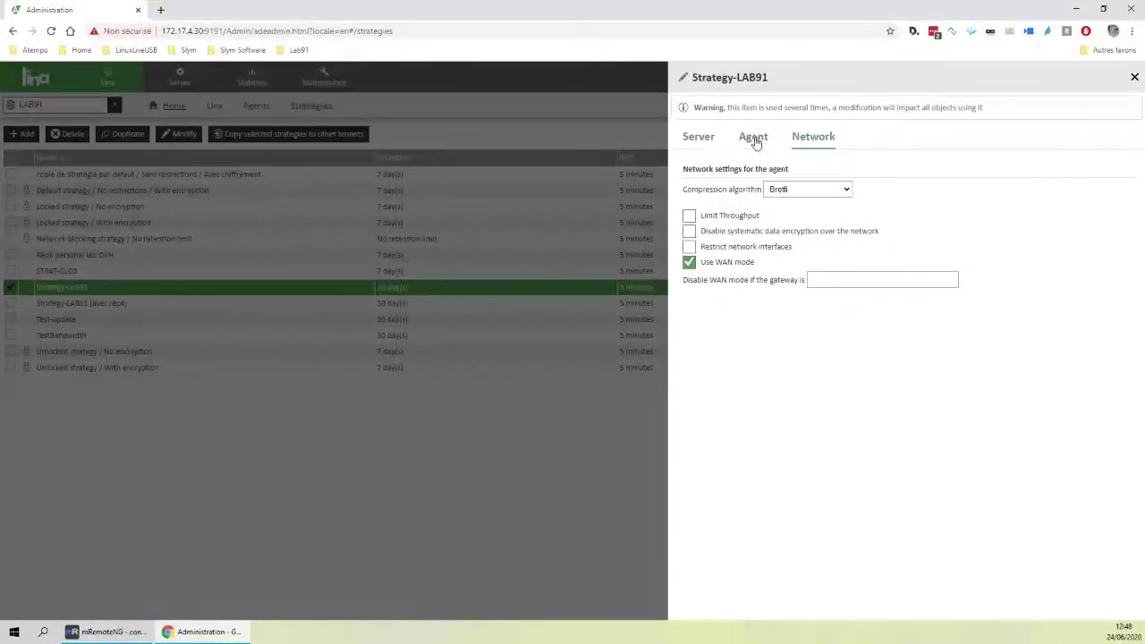
pyautogui.click(715, 136)
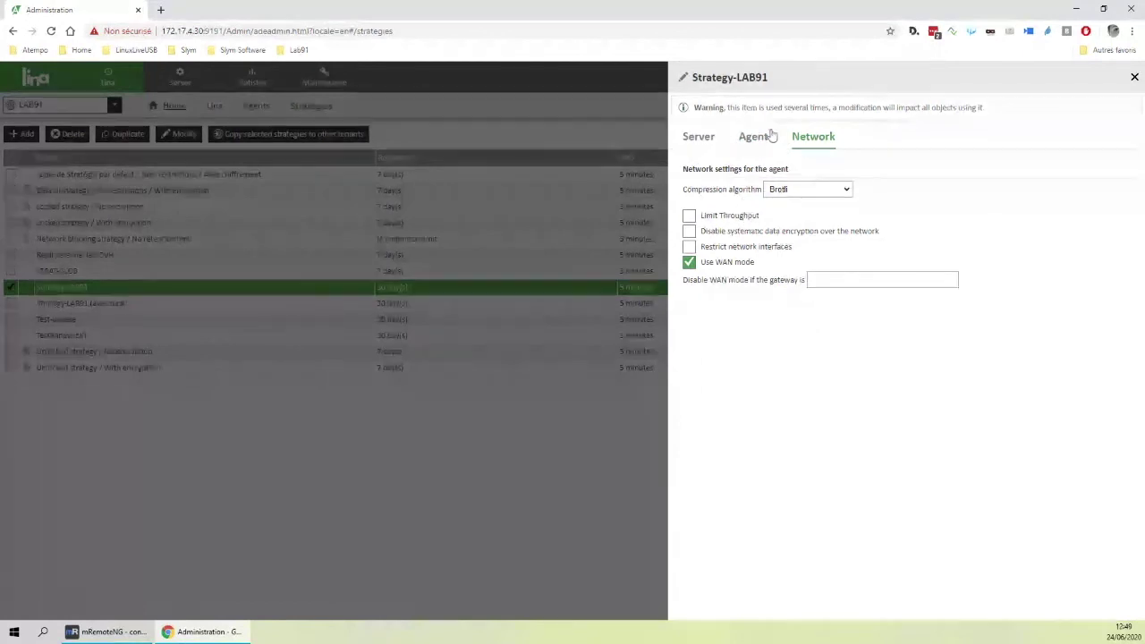
pyautogui.click(1134, 77)
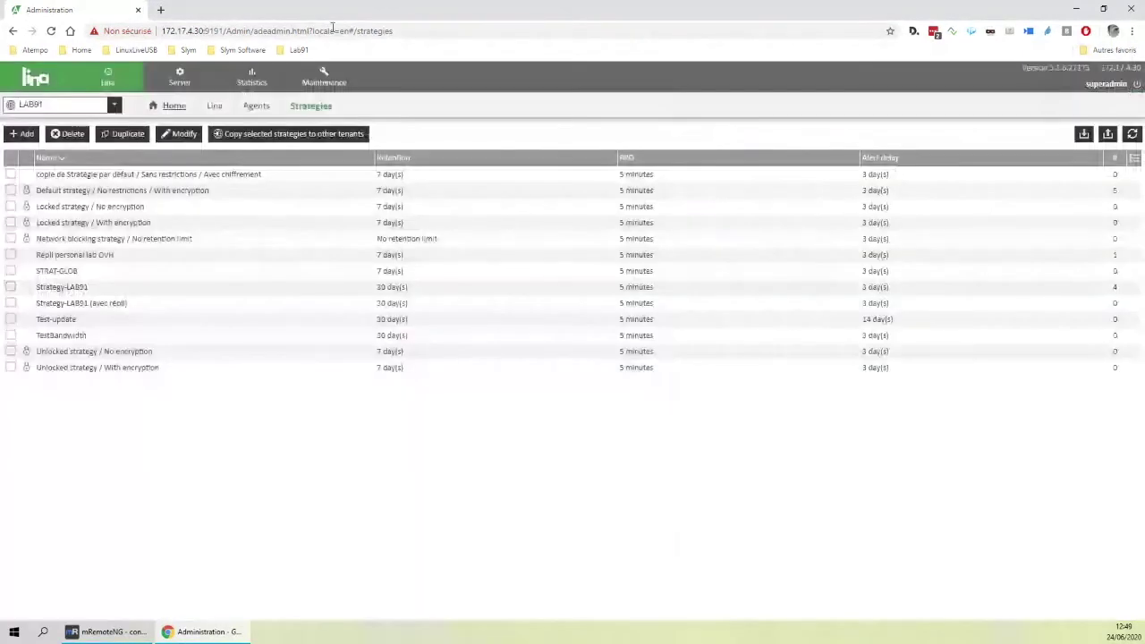
# Review the System Directory and entire computer zones of the protection "Windows - Free protection on the entire agent / Not protected by default / System Temp excluded"
pyautogui.moveTo(89, 106)
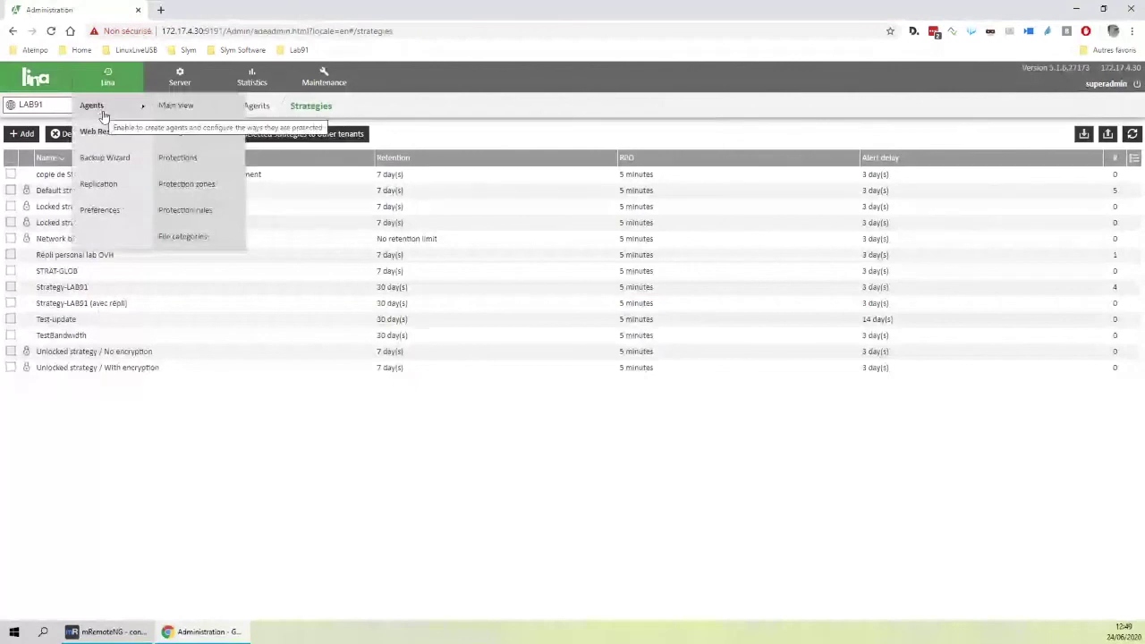
pyautogui.click(178, 159)
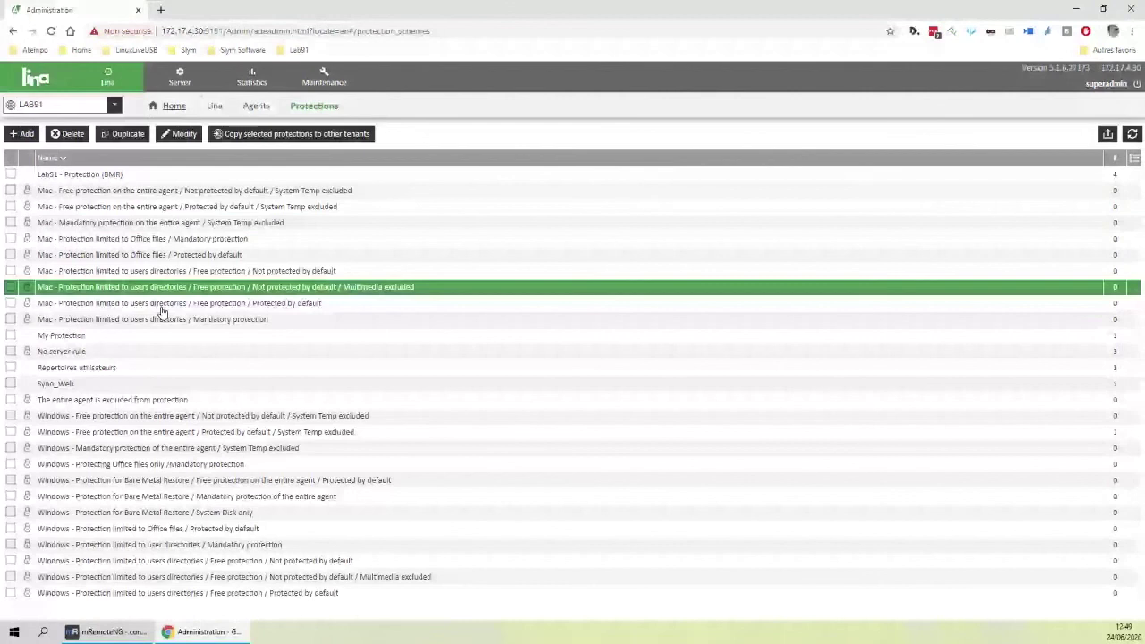
pyautogui.click(150, 420)
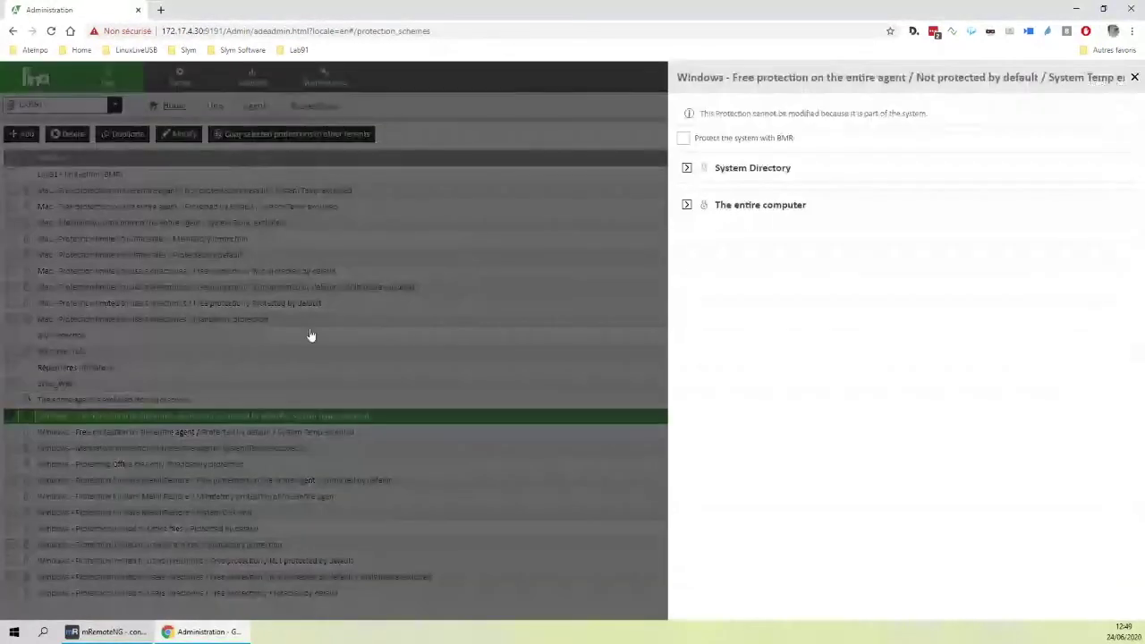
pyautogui.click(687, 168)
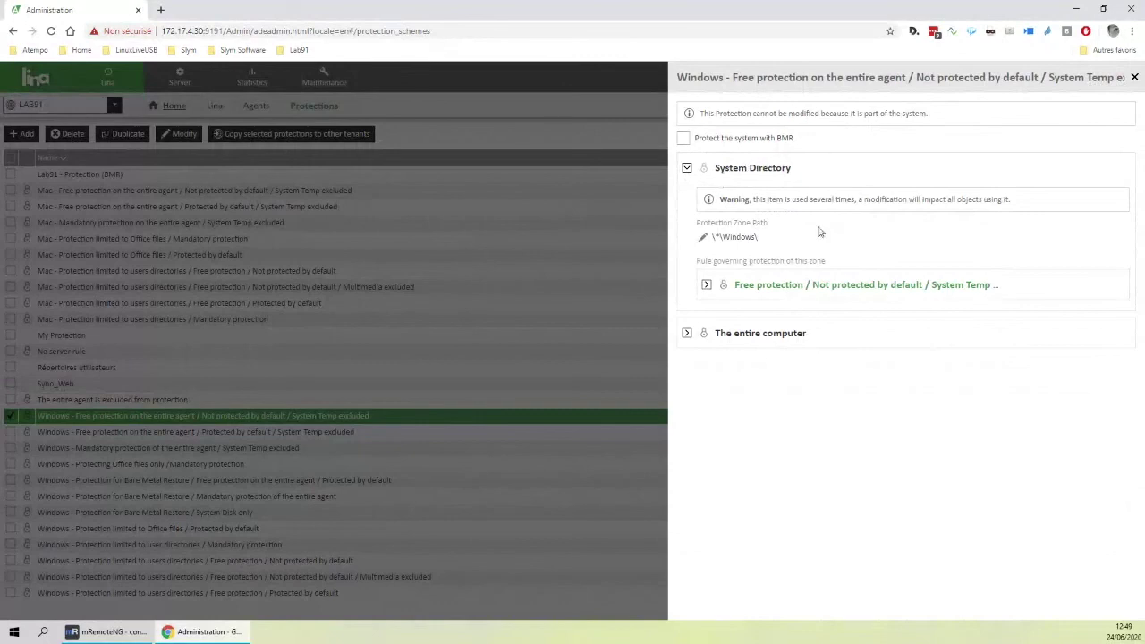
pyautogui.click(706, 286)
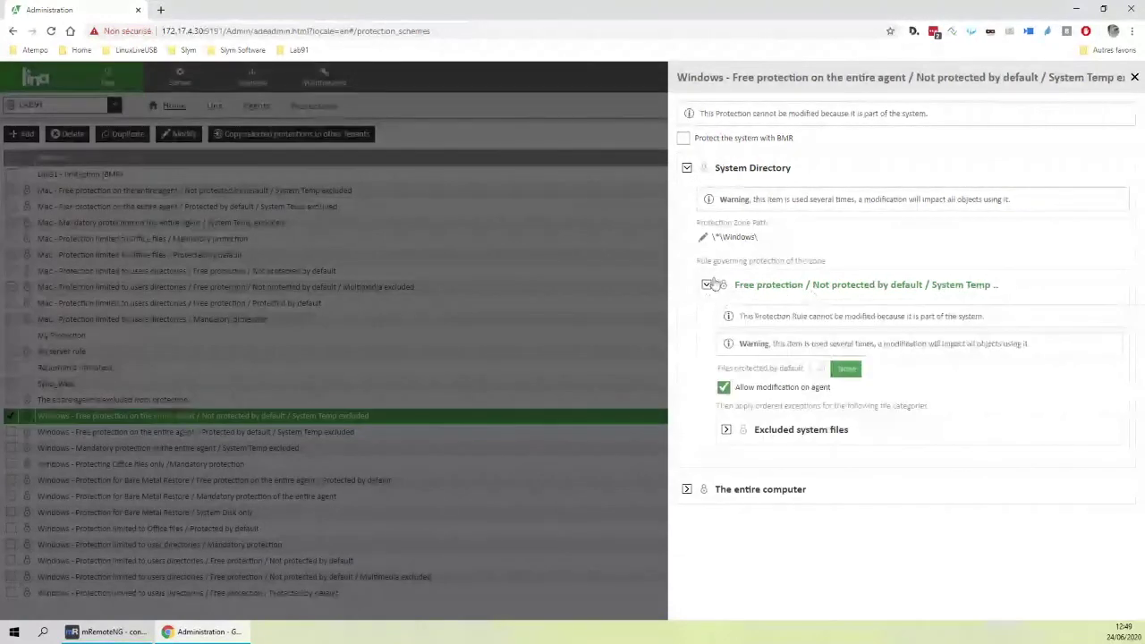
pyautogui.click(707, 285)
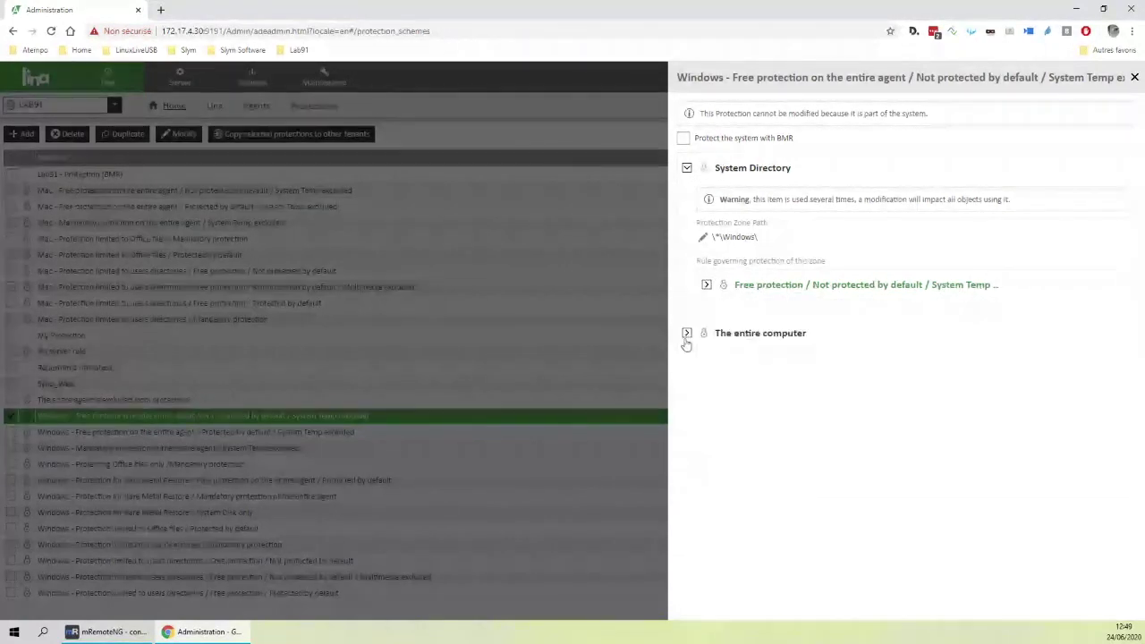
pyautogui.click(686, 332)
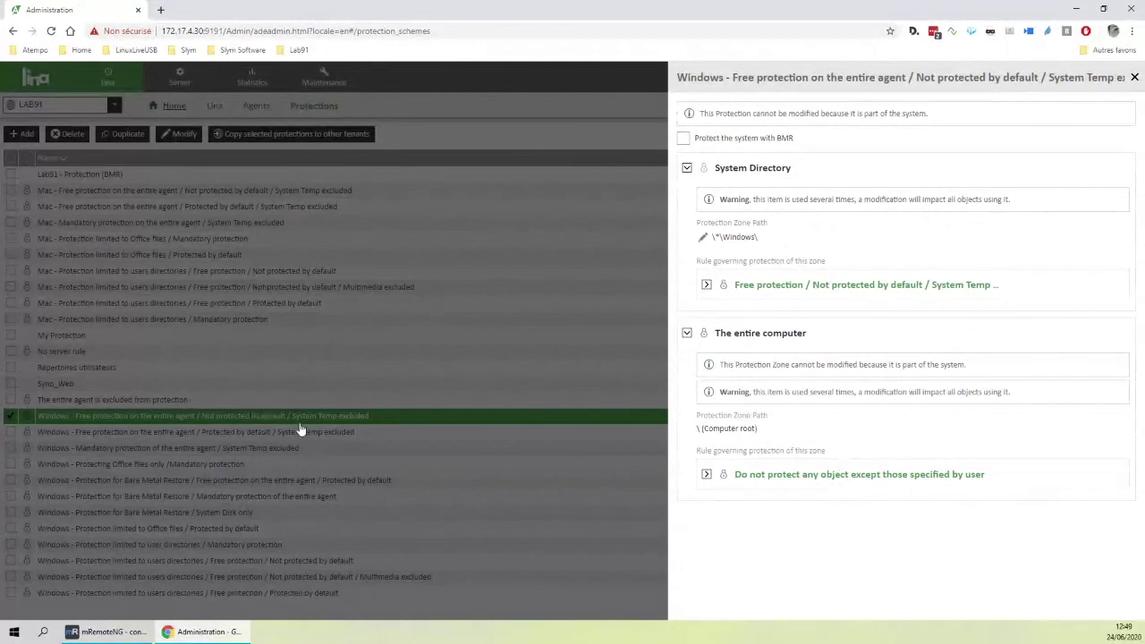
pyautogui.click(1134, 79)
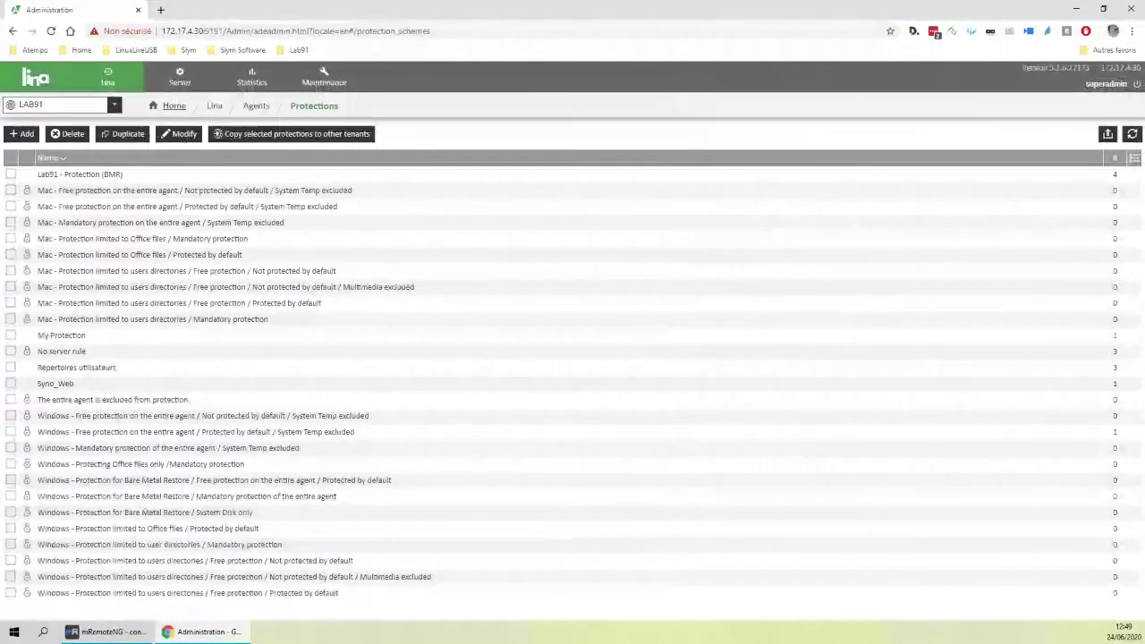